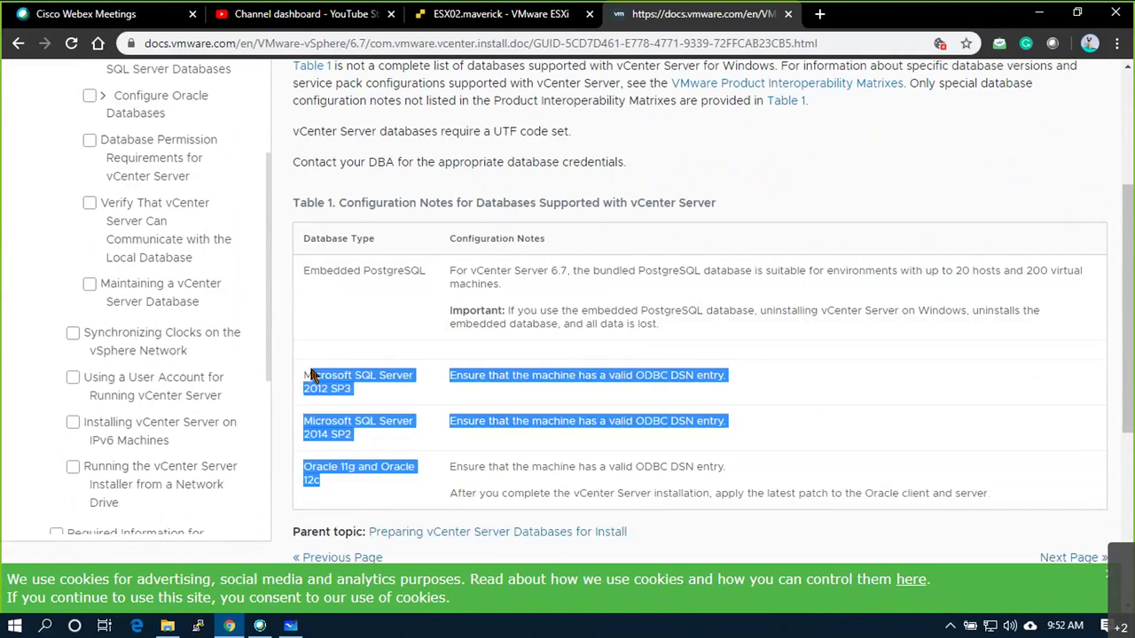
- Select exactly the words 'Embedded PostgreSQL' in the VMware Docs database table
click(378, 318)
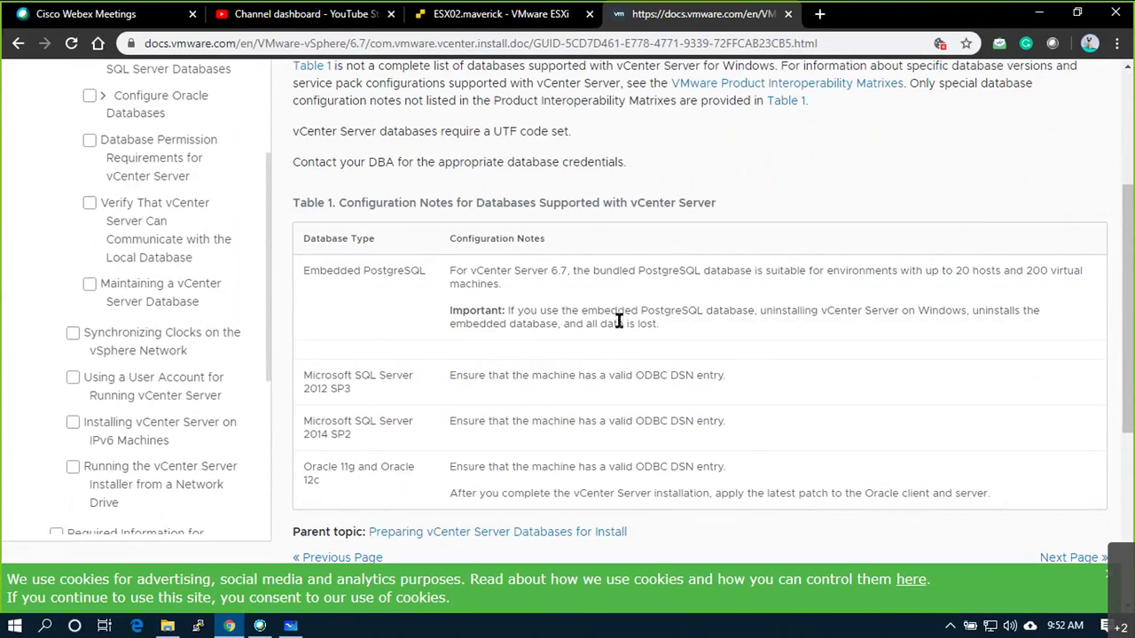
drag(310, 270, 1074, 280)
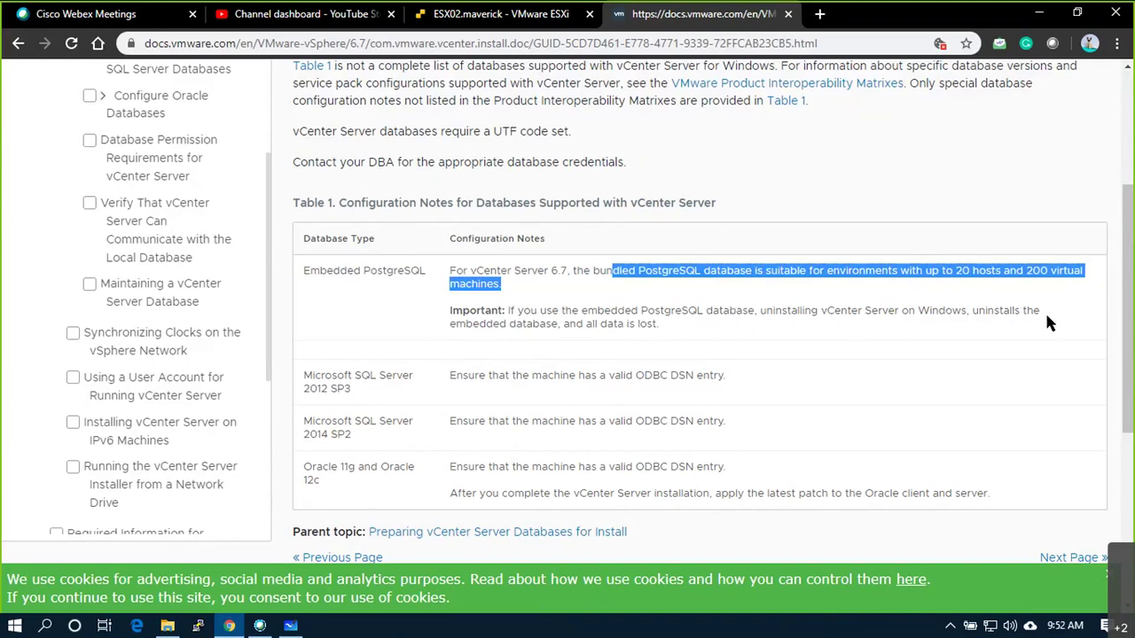
drag(693, 332, 454, 312)
click(387, 302)
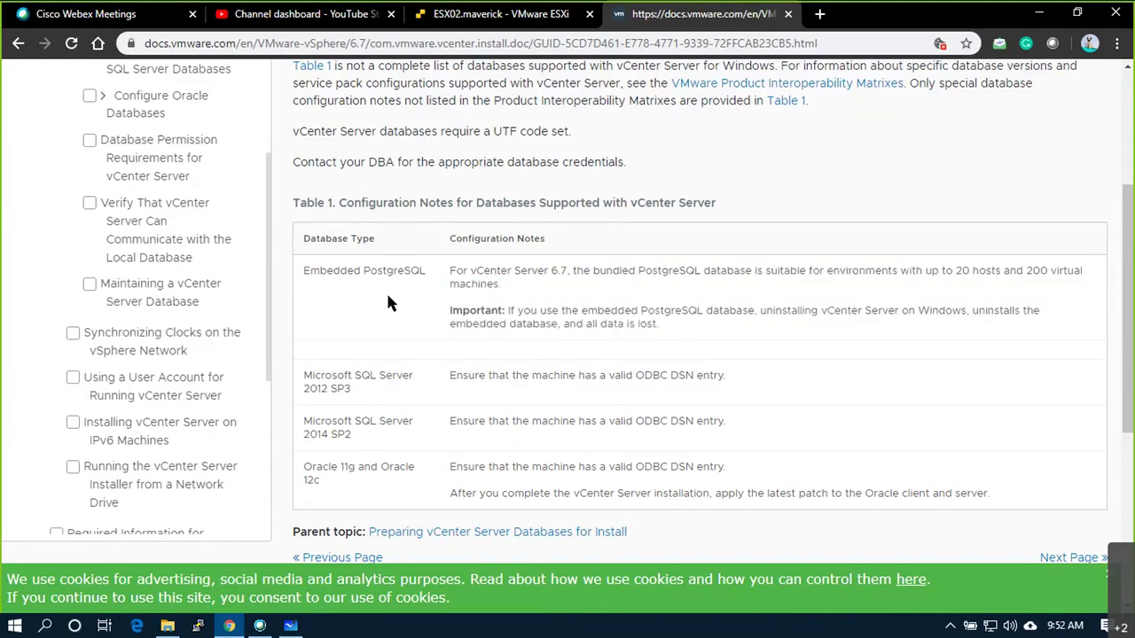
drag(420, 271, 281, 275)
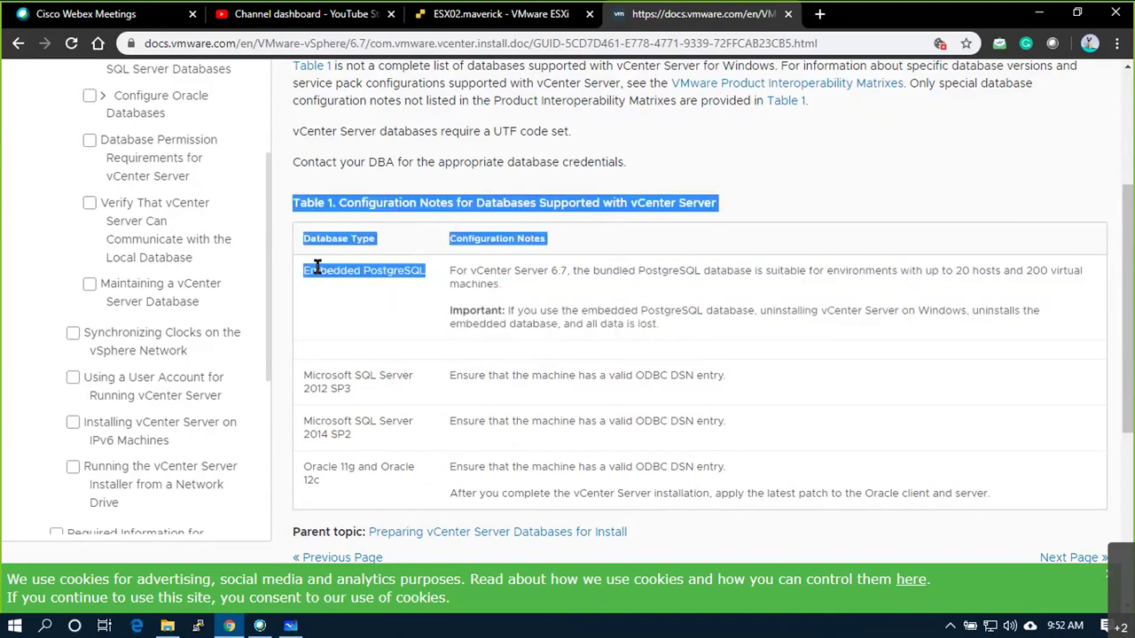
click(419, 266)
drag(422, 271, 306, 273)
key(ctrl+c)
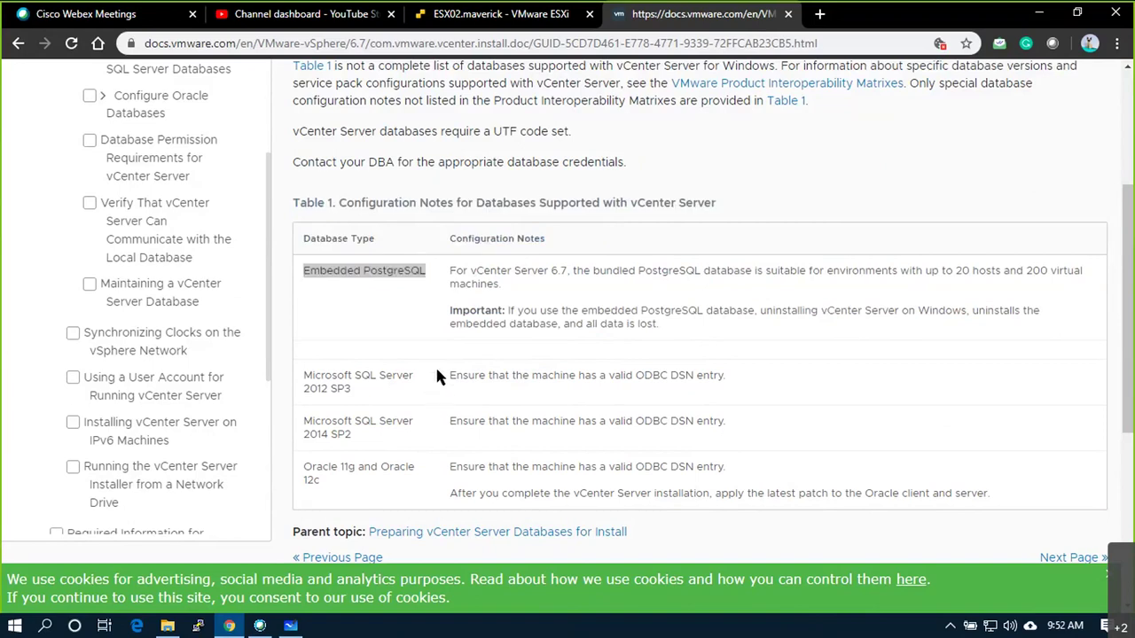
- Switch to Microsoft Whiteboard and add a text box beside the database cylinder
key(alt+Tab)
right_click(775, 165)
click(778, 114)
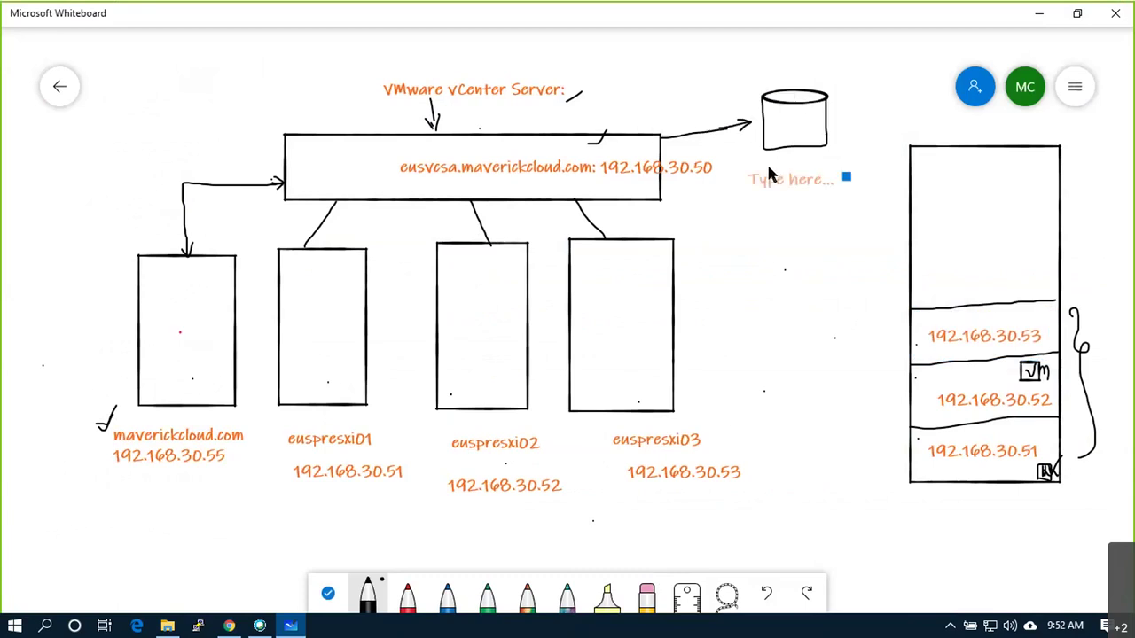
- Paste 'Embedded PostgreSQL' as the cylinder's label, then bring Chrome back to the front
key(ctrl+v)
click(759, 214)
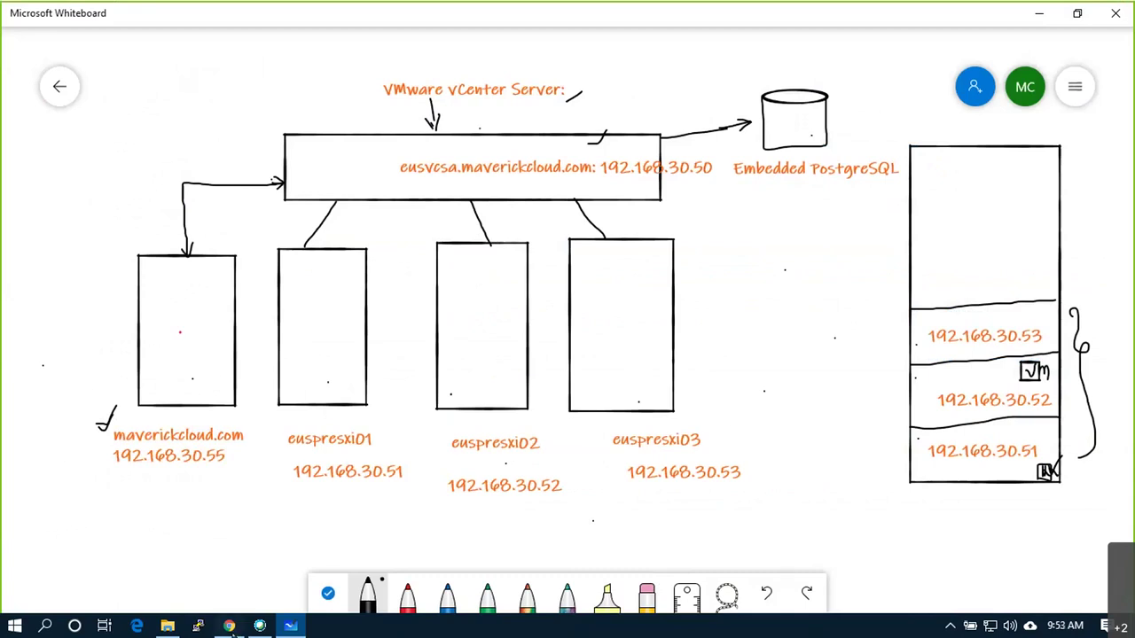
click(229, 627)
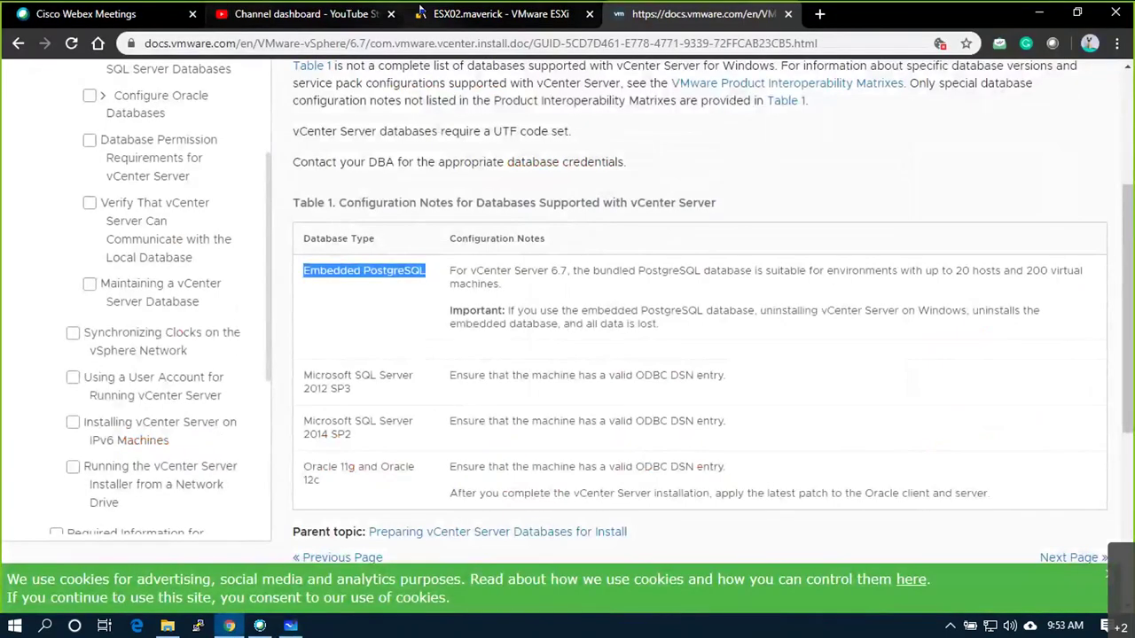
- View the EUSPRVCSA console on ESX02, then enter host 192.168.30.50 in PuTTY
click(501, 13)
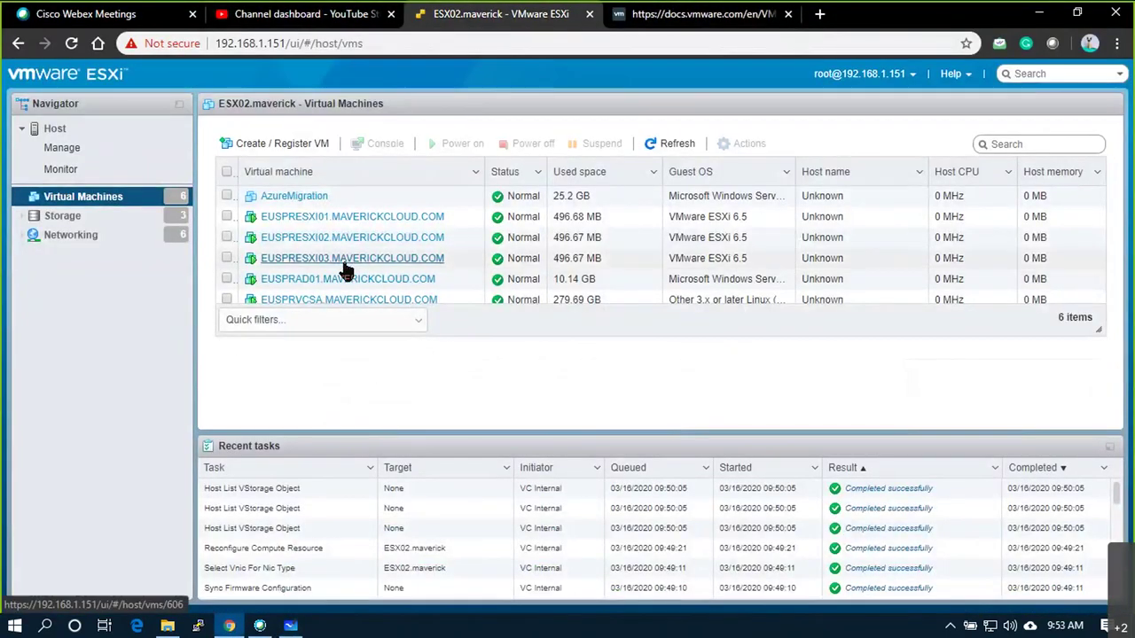
click(343, 299)
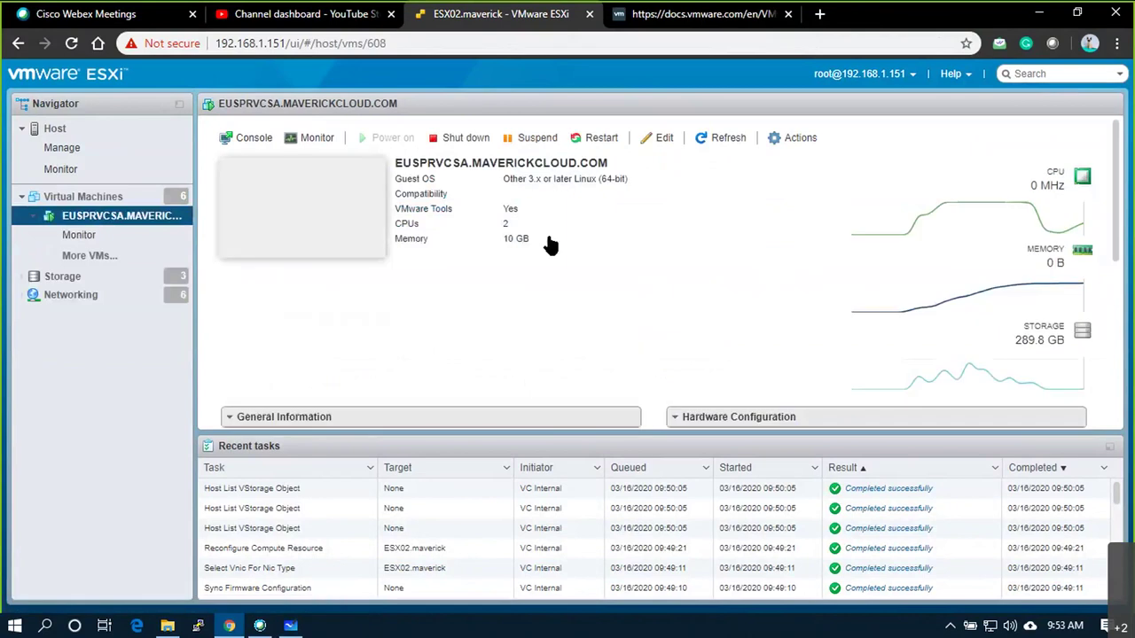
click(315, 215)
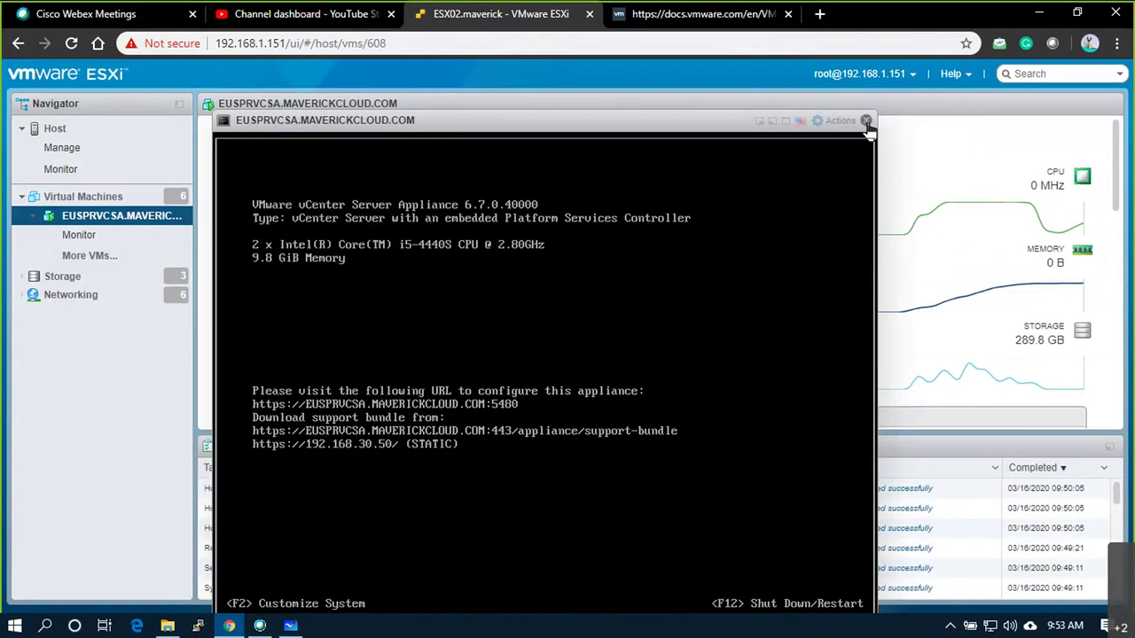
click(866, 120)
text(192.168.30.50)
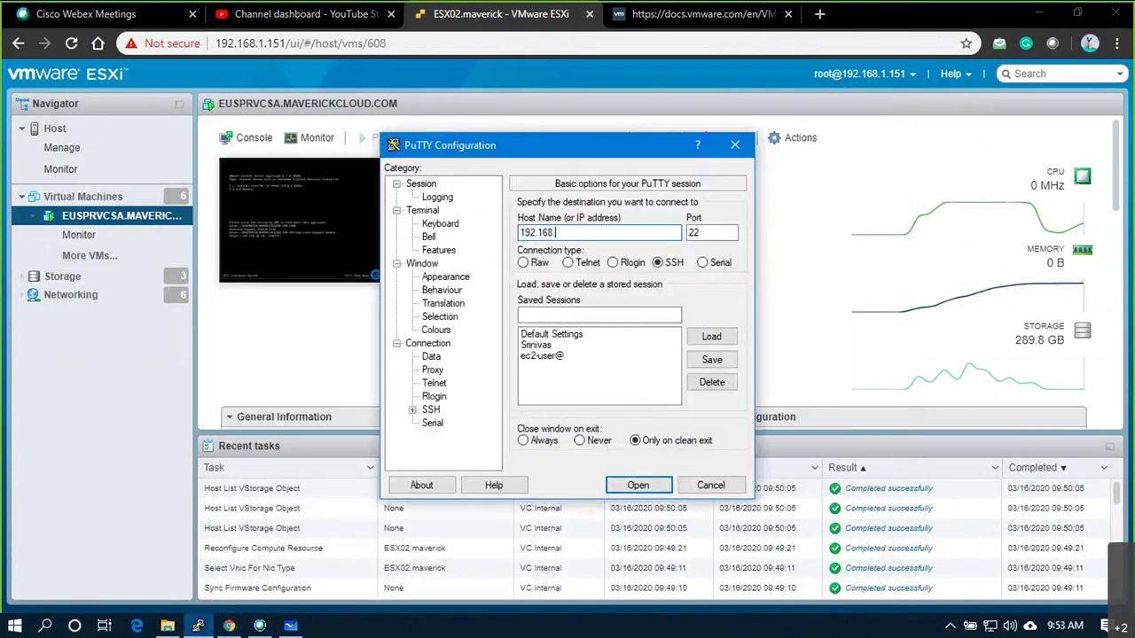
- SSH to 192.168.30.50, accept its new host key, and log in as root
key(Return)
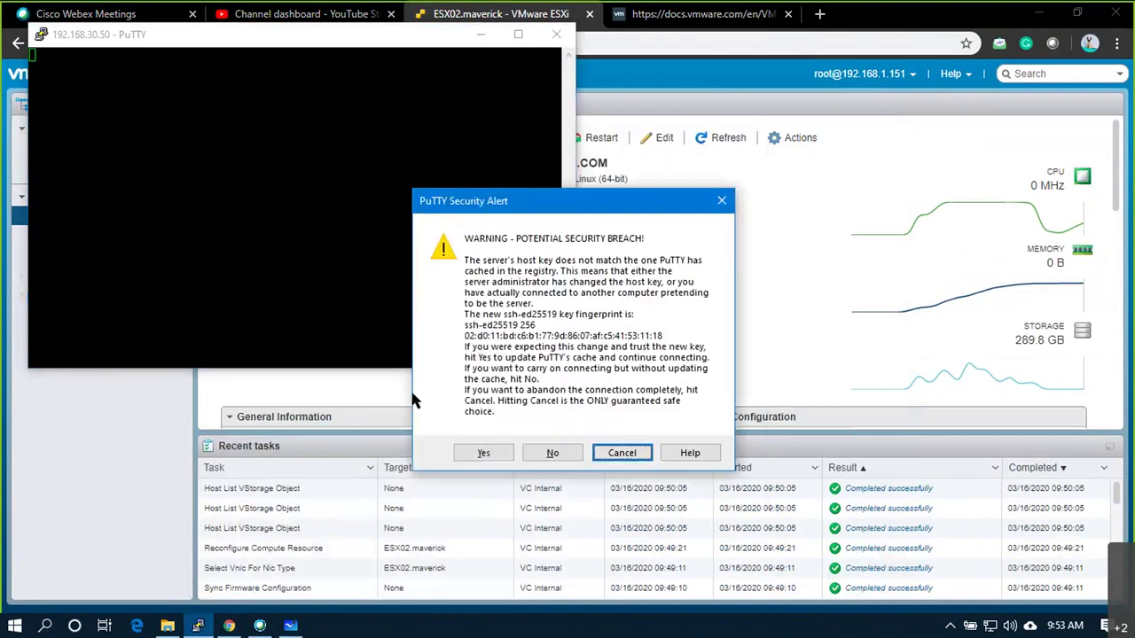
click(473, 452)
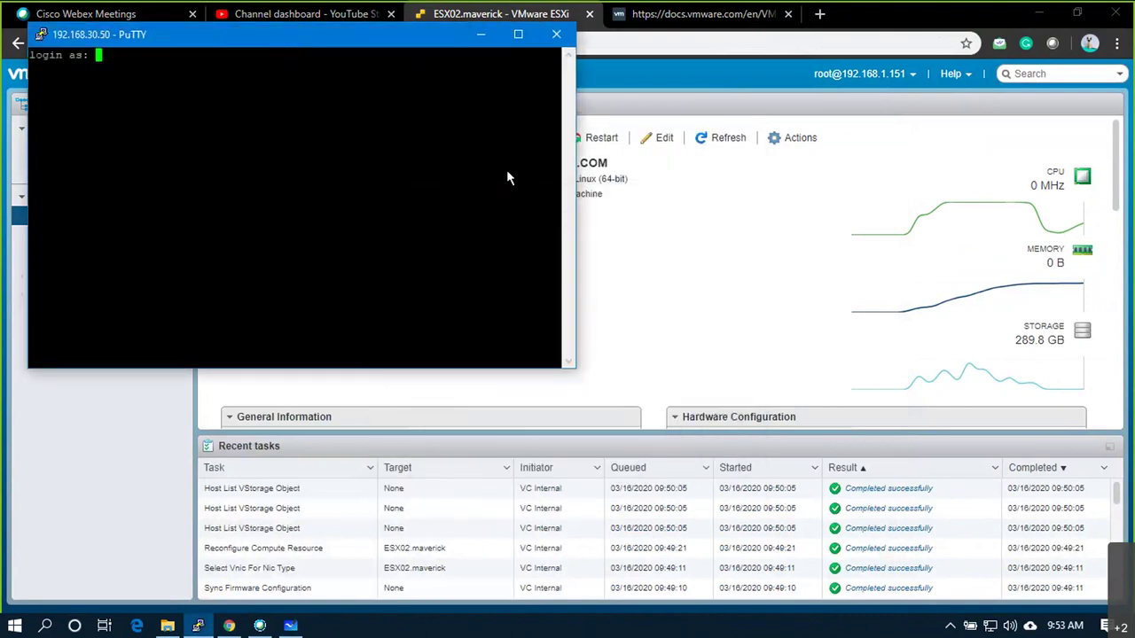
text(as: r)
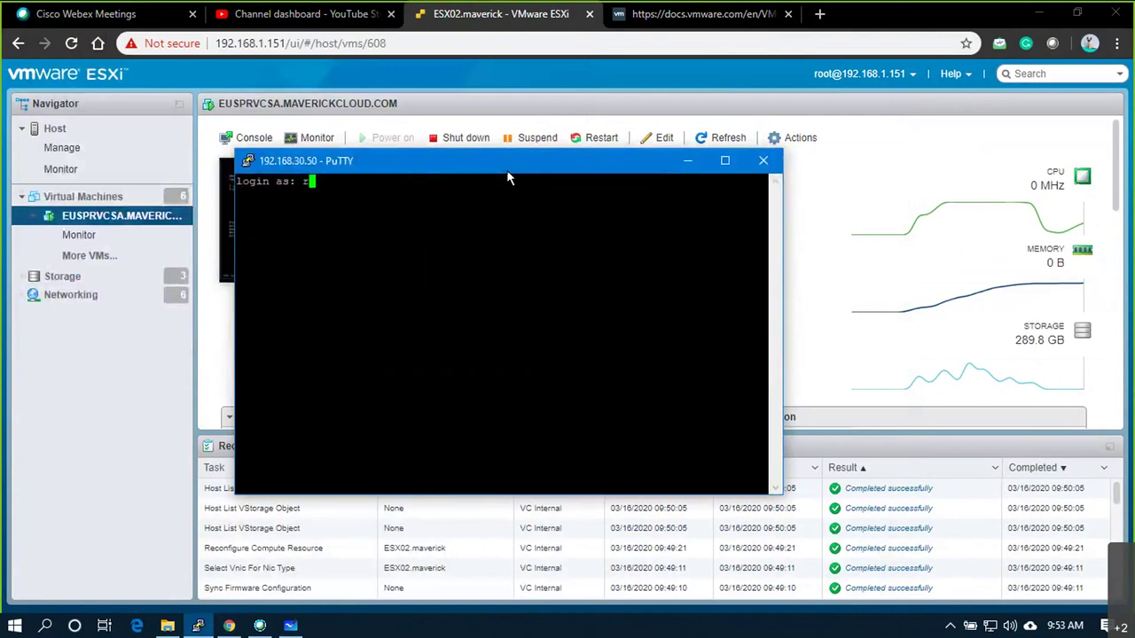
text(oot)
key(Return)
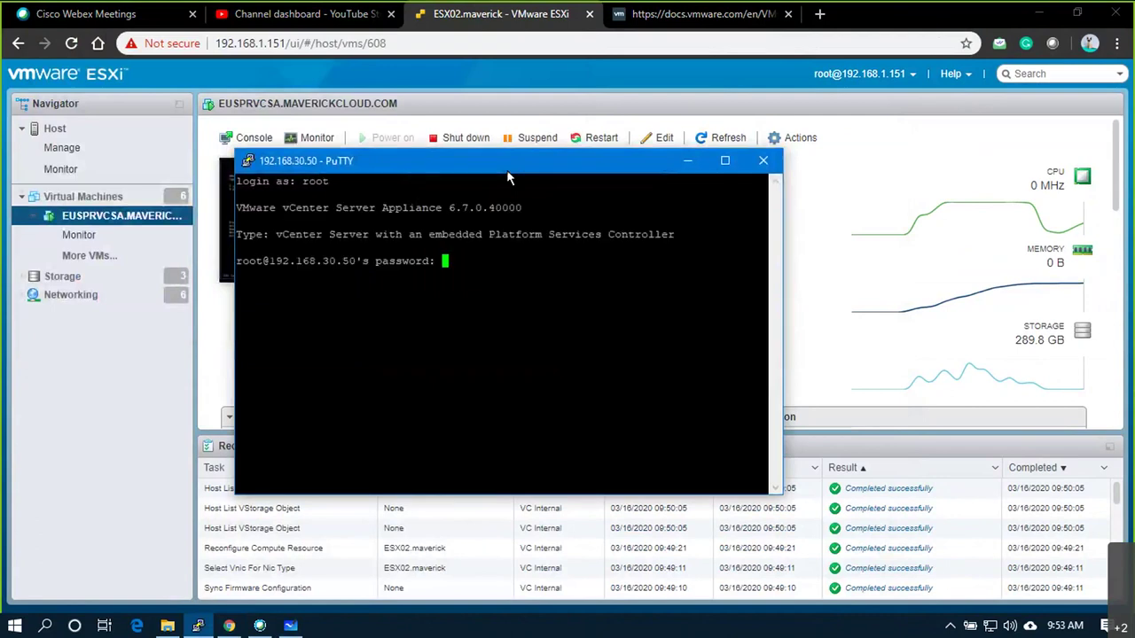
key(Return)
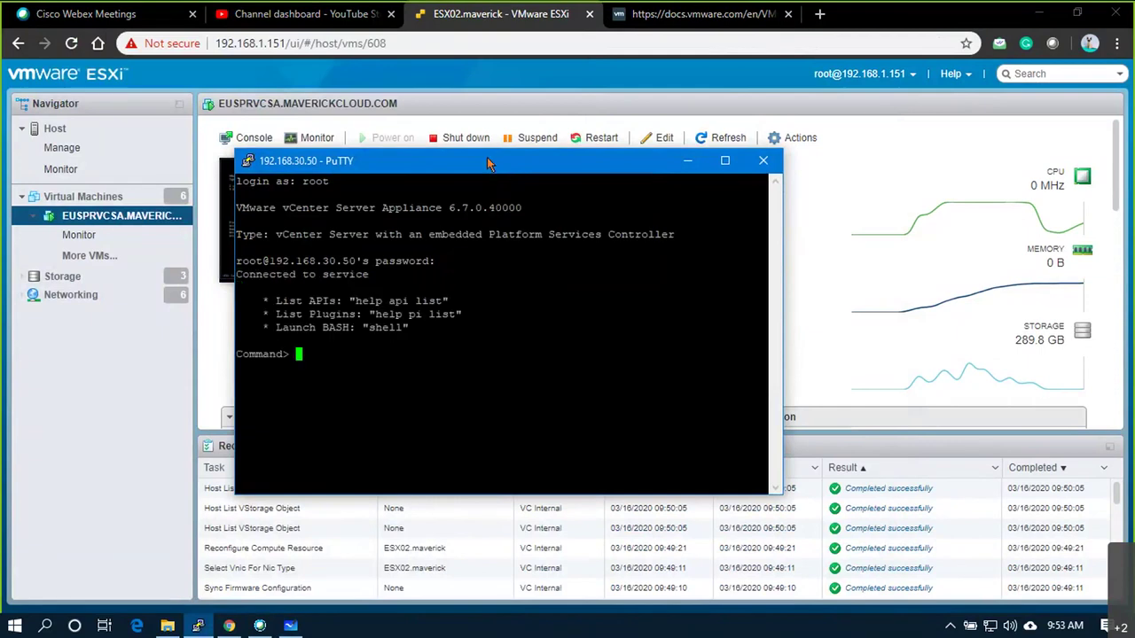
right_click(453, 165)
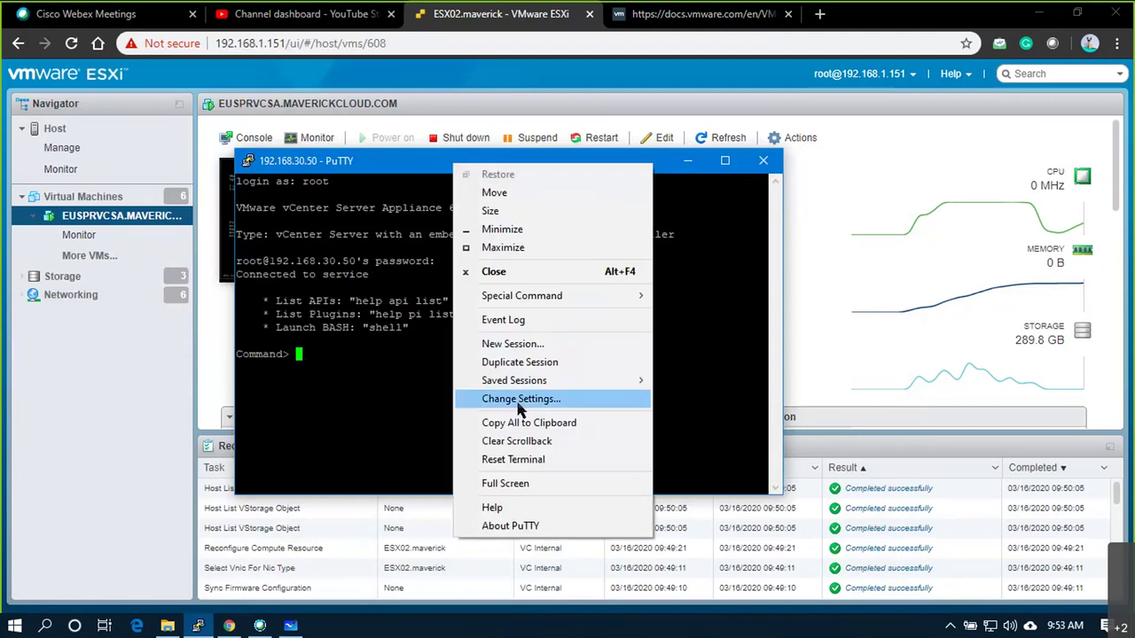
- Set the Default Background colour's Blue value to 30 for a dark navy terminal
click(520, 400)
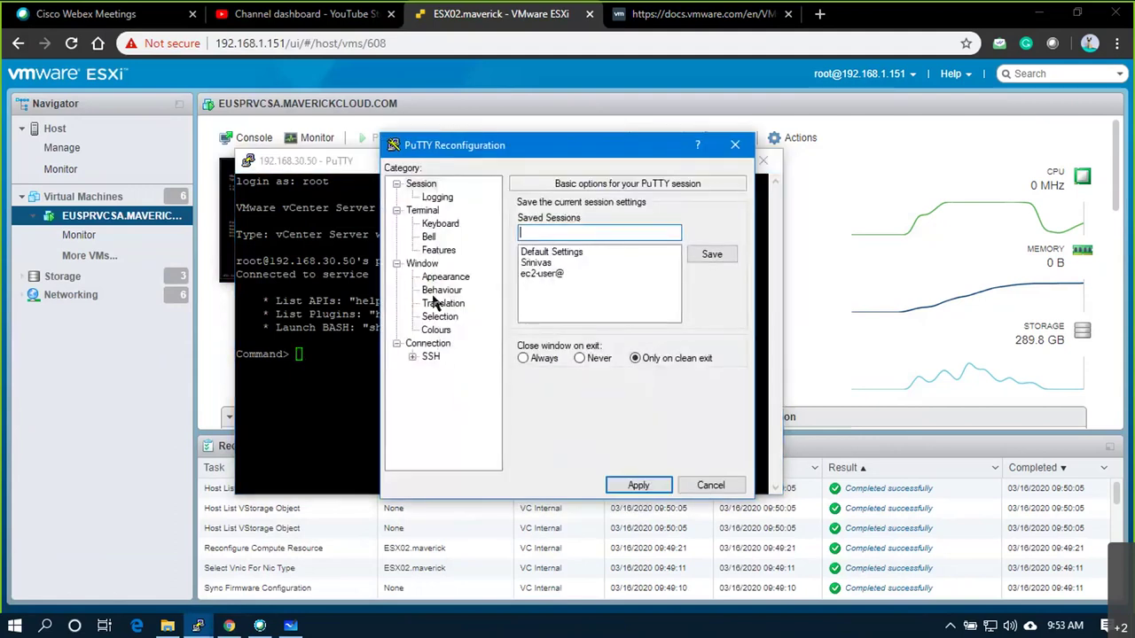
click(436, 330)
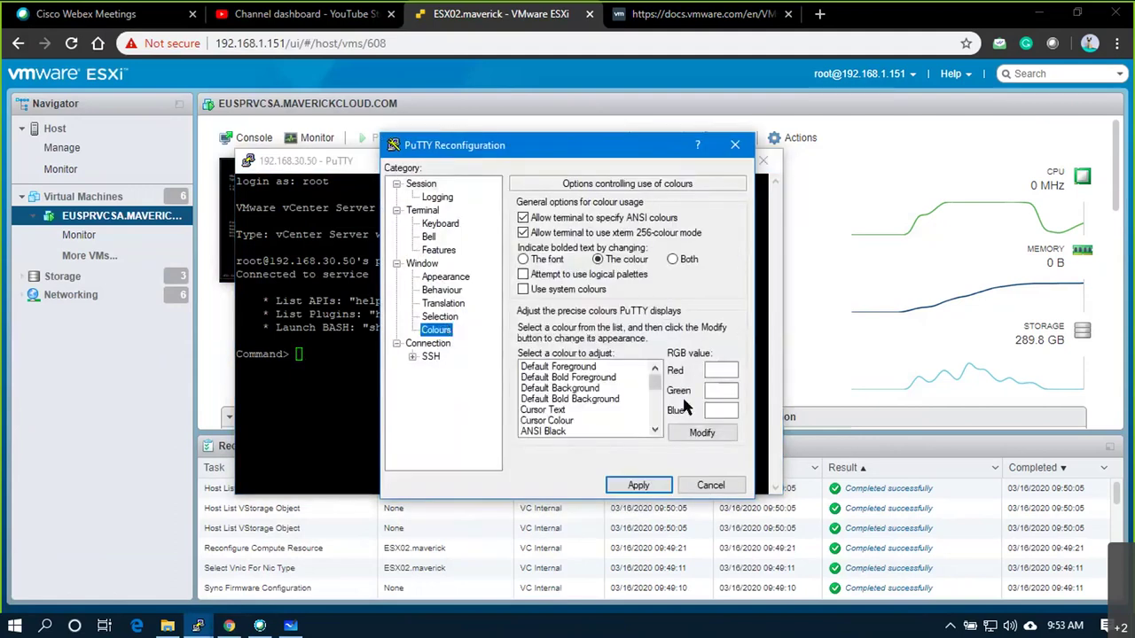
click(596, 390)
double_click(708, 411)
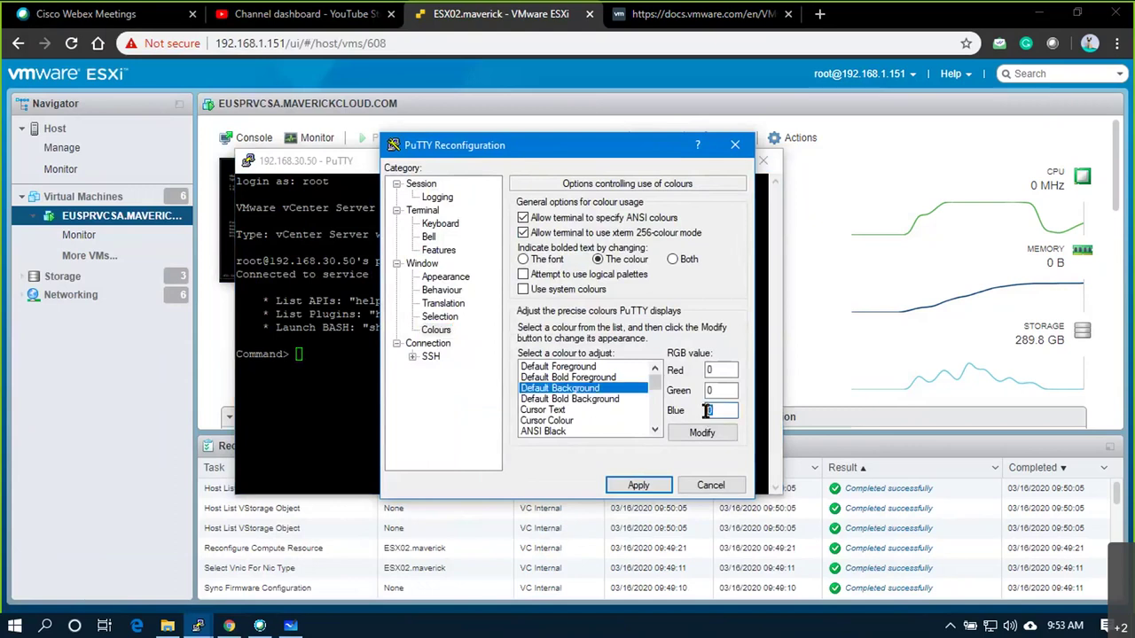
text(30)
- Change the terminal font to bold 16-point Courier New and apply the settings
click(446, 277)
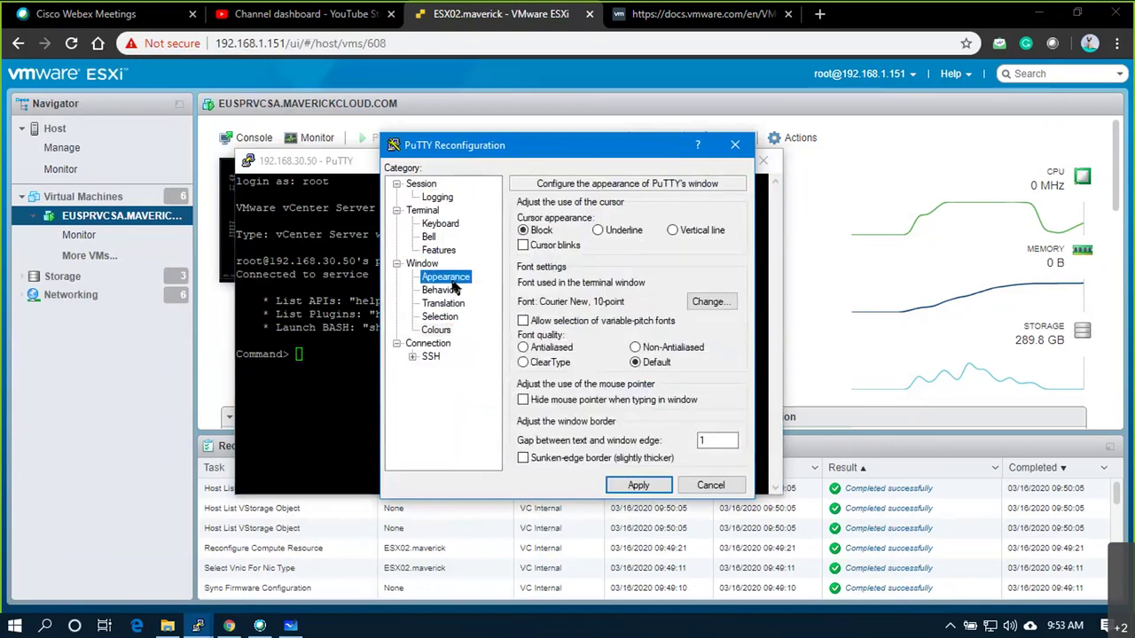
click(711, 301)
click(587, 321)
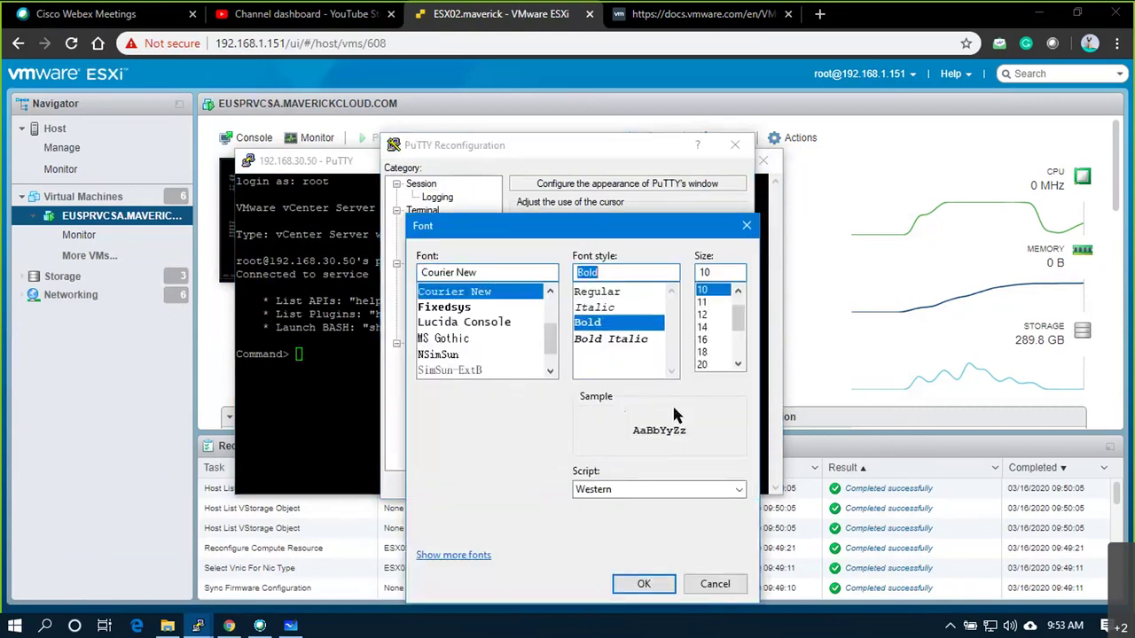
click(702, 340)
click(630, 587)
click(636, 481)
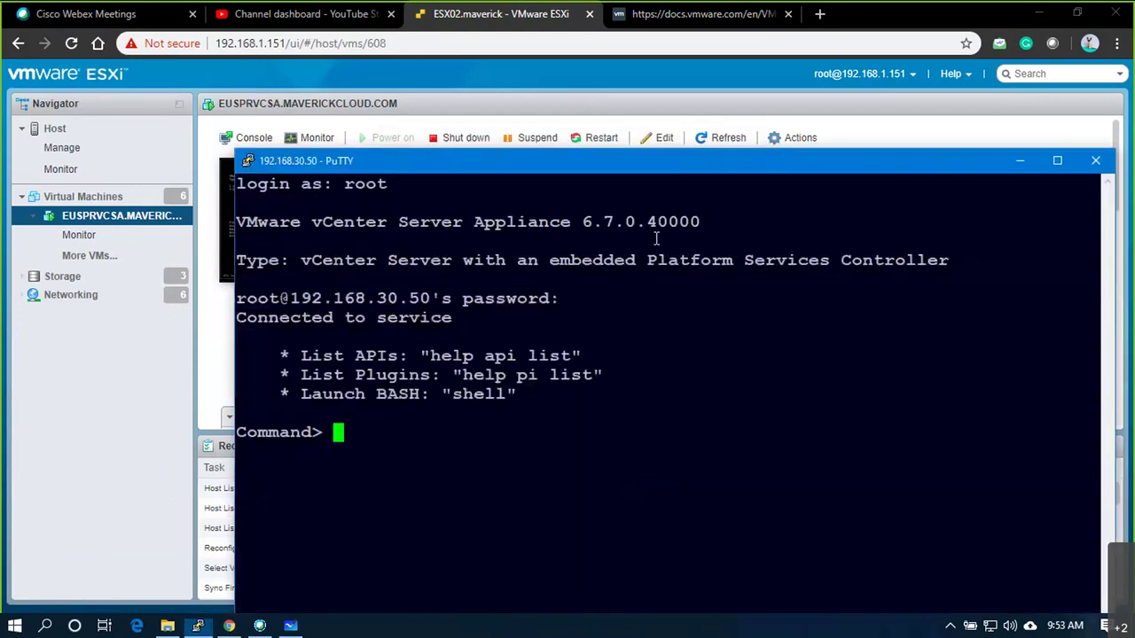
- Maximize the terminal and run shell to get a root bash prompt
double_click(583, 169)
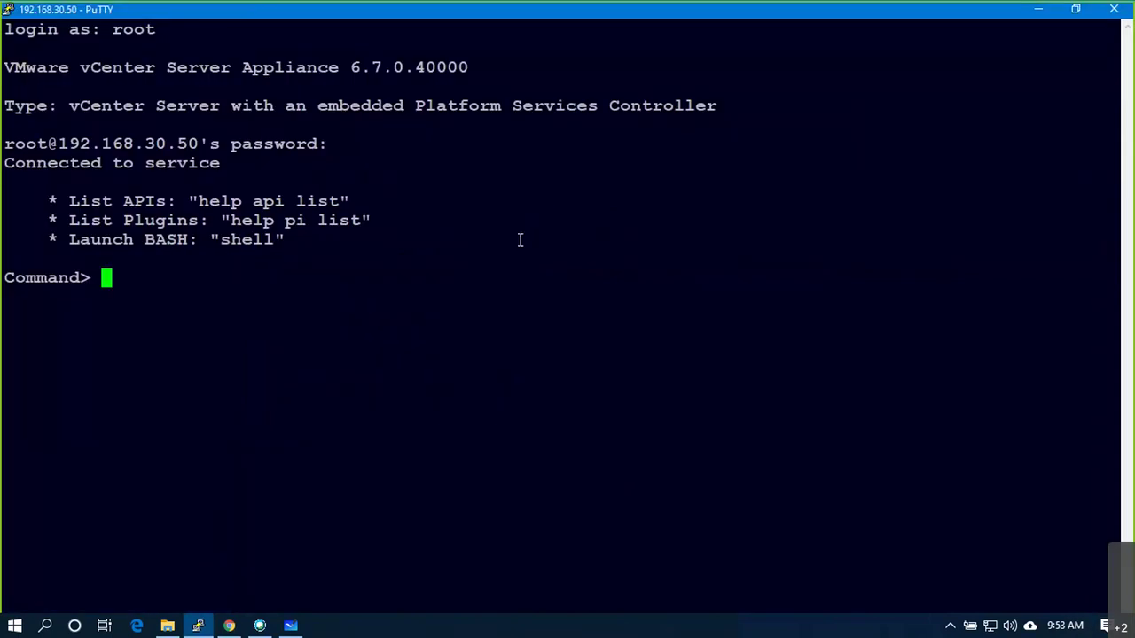
key(Return)
key(Return)
text(s)
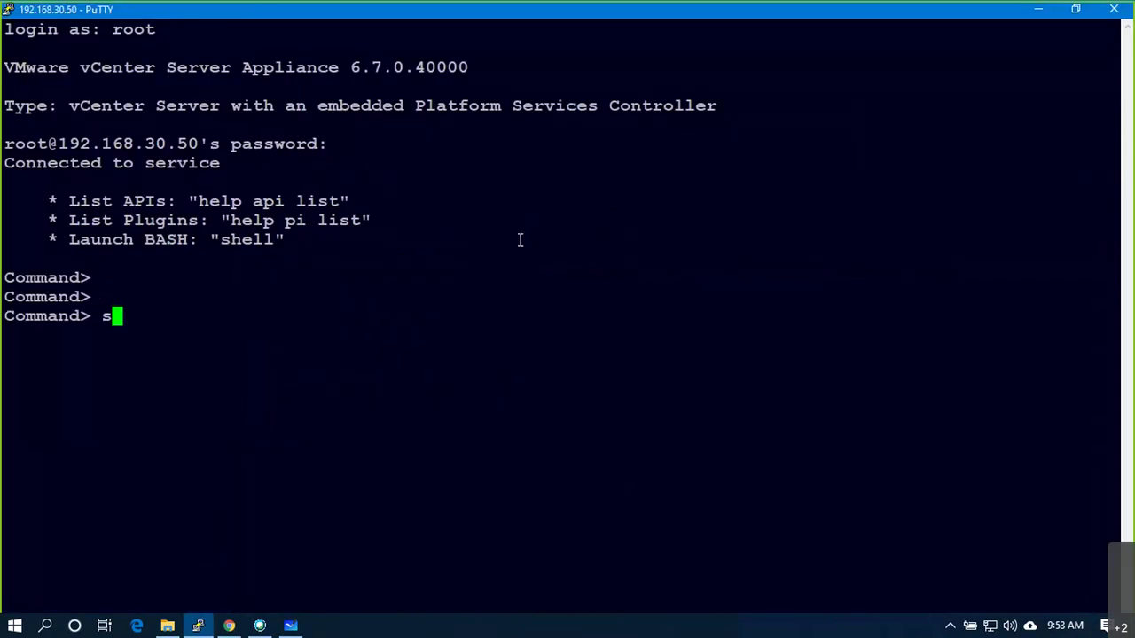
text(hell)
key(Return)
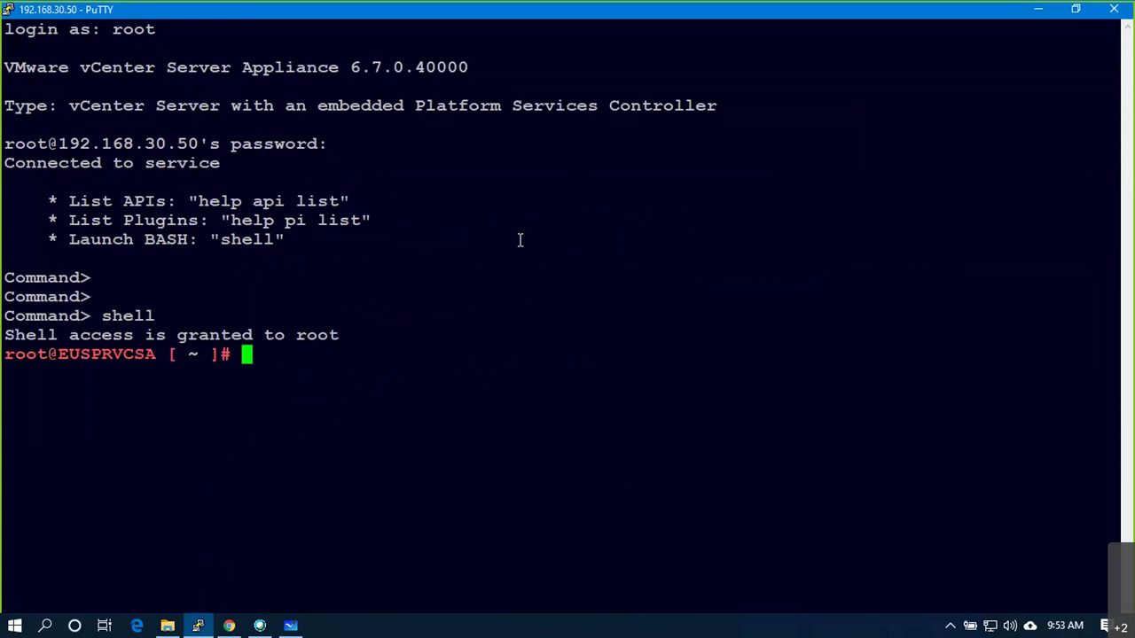
- Run ps -ef to list every running process
key(Return)
key(Return)
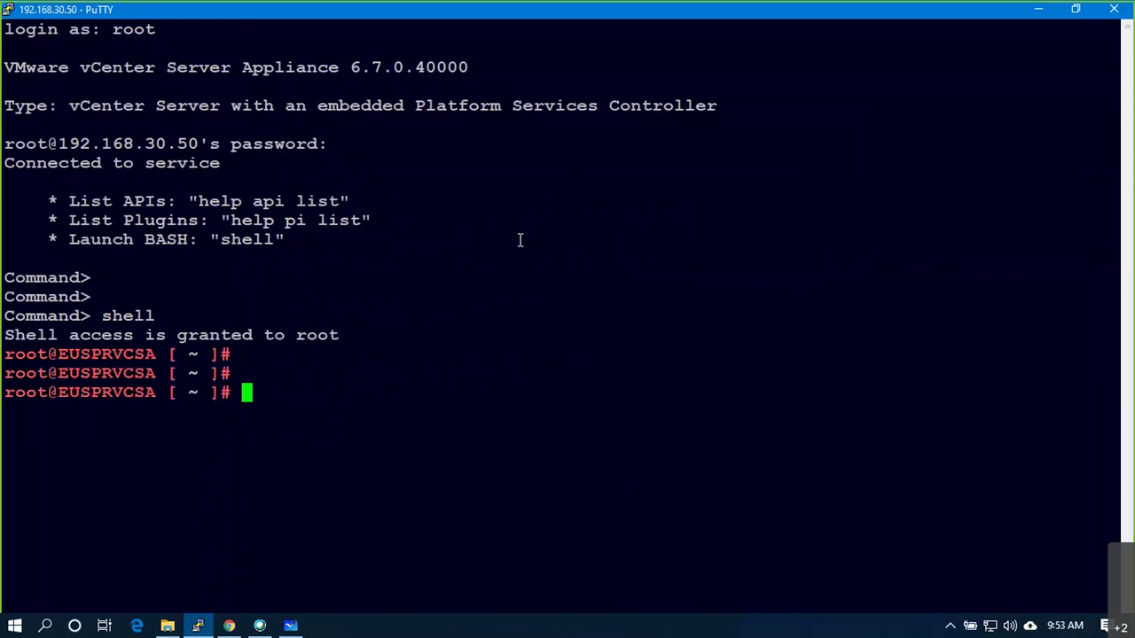
text(ps -ef)
key(Return)
- Scroll through the ps -ef output and highlight the first vpostgres rows
scroll(676, 345, up, 5)
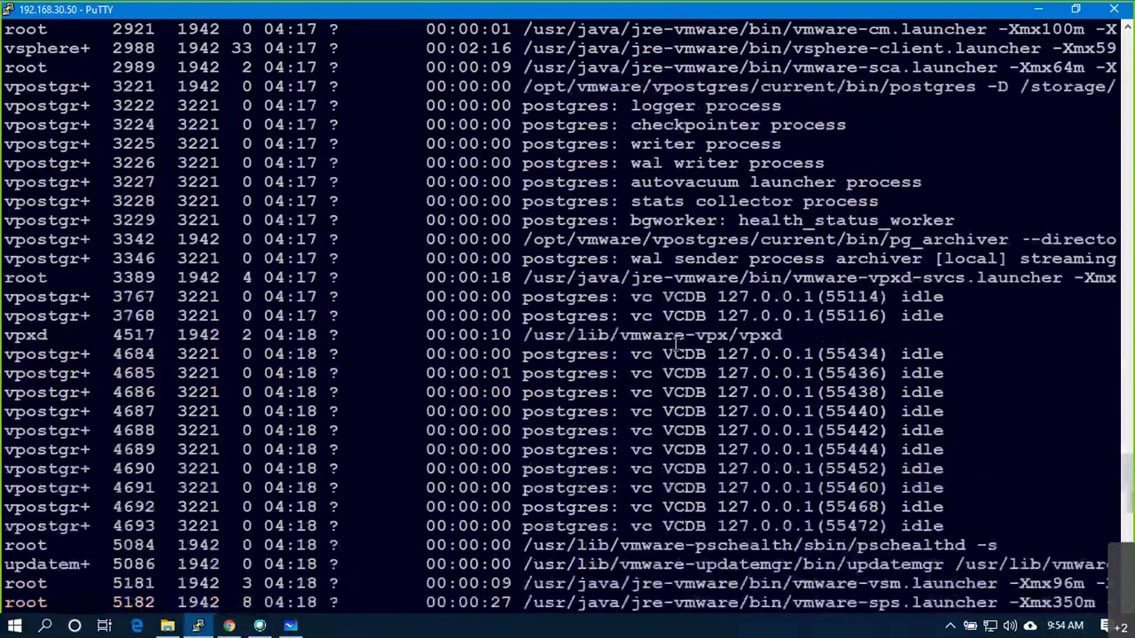
scroll(728, 354, down, 5)
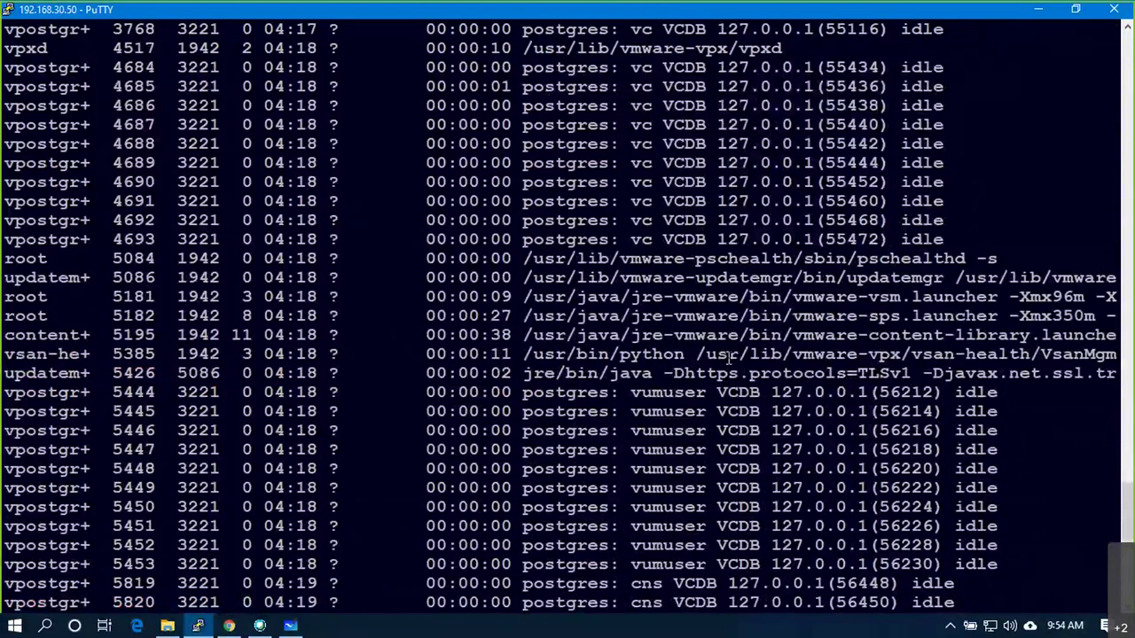
scroll(729, 355, up, 20)
scroll(729, 287, up, 20)
scroll(729, 286, down, 20)
scroll(728, 287, down, 3)
scroll(665, 291, up, 10)
scroll(577, 295, down, 5)
drag(553, 295, 608, 395)
drag(576, 430, 630, 507)
- Highlight the vc VCDB rows 6539–6548 and the postgres rows from 5828 to 6548
scroll(547, 269, down, 5)
drag(547, 266, 612, 413)
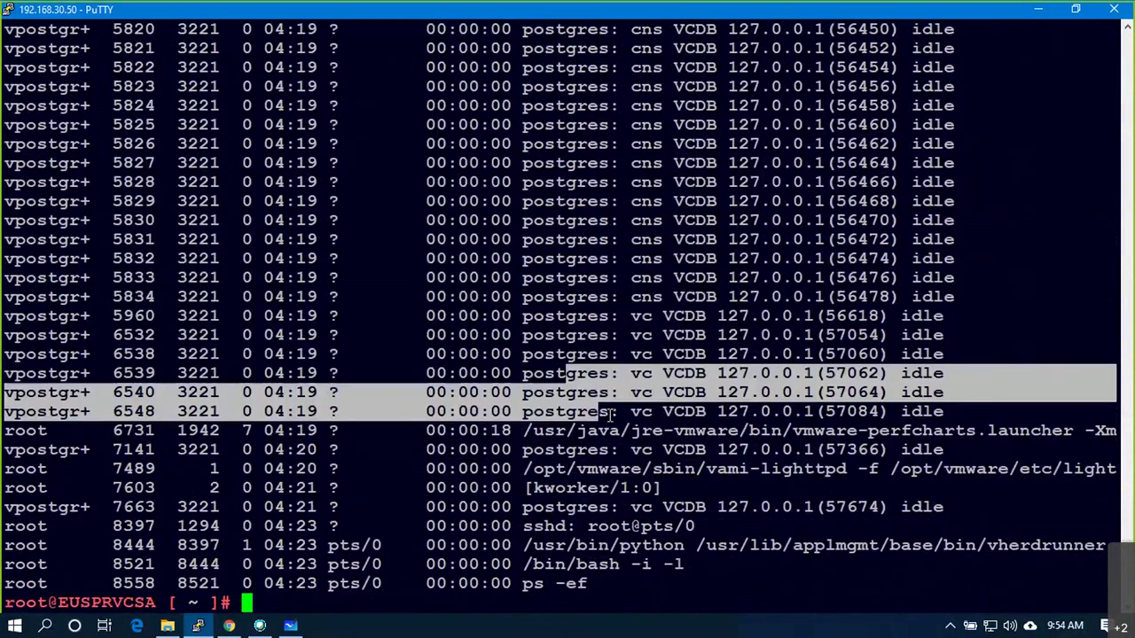
drag(602, 335, 636, 257)
scroll(661, 348, up, 5)
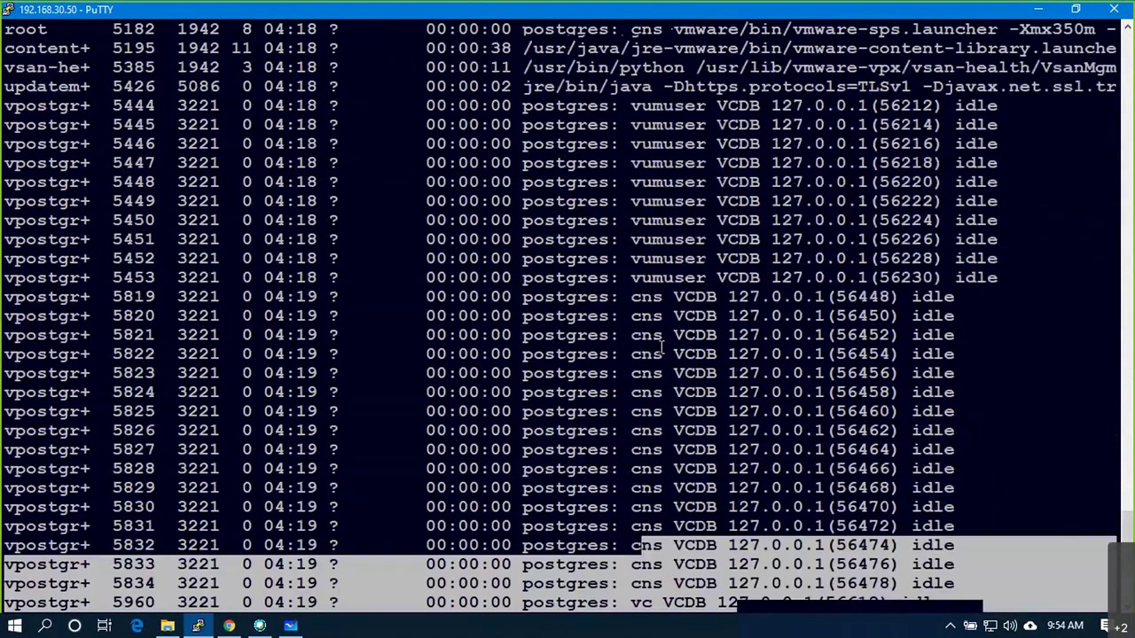
scroll(660, 349, up, 10)
drag(608, 219, 980, 223)
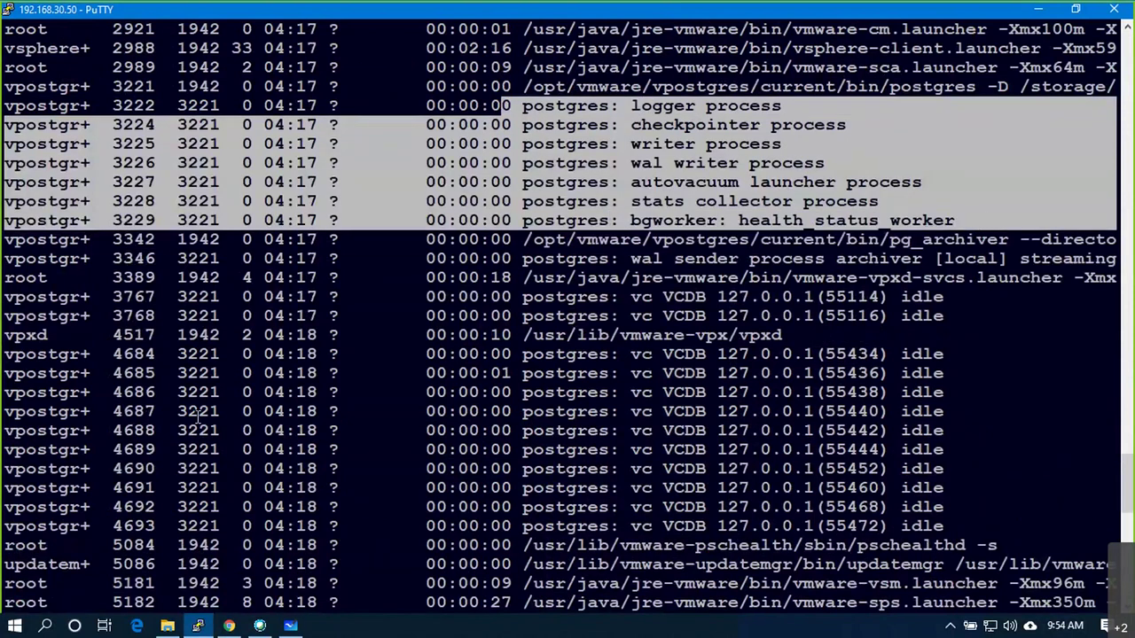
scroll(197, 417, down, 10)
drag(4, 276, 662, 503)
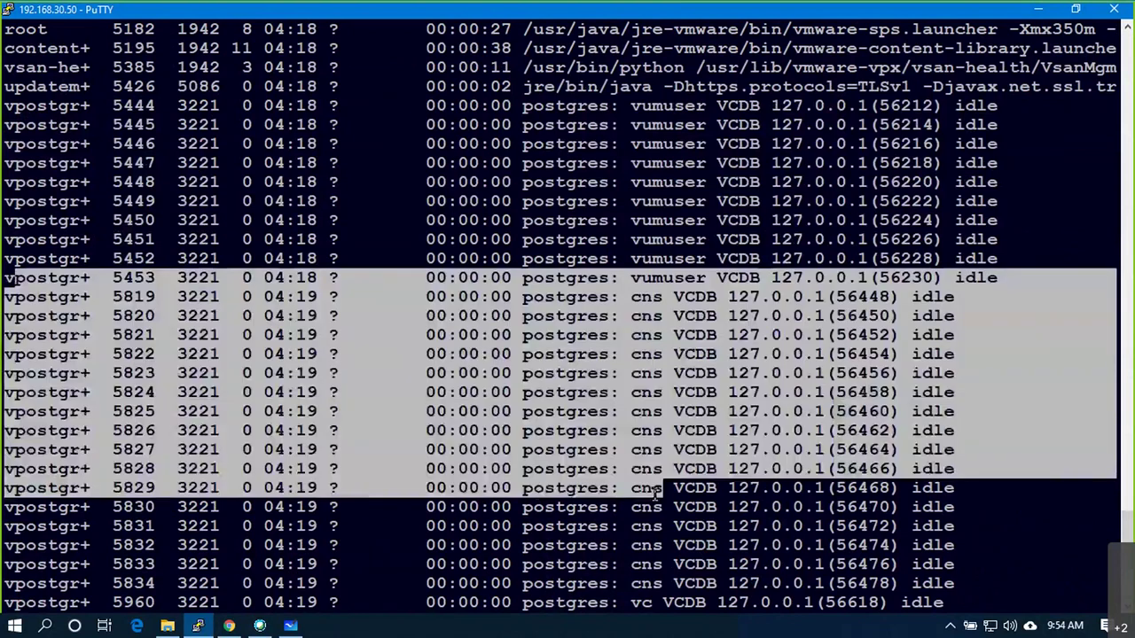
scroll(656, 501, down, 5)
drag(975, 413, 9, 165)
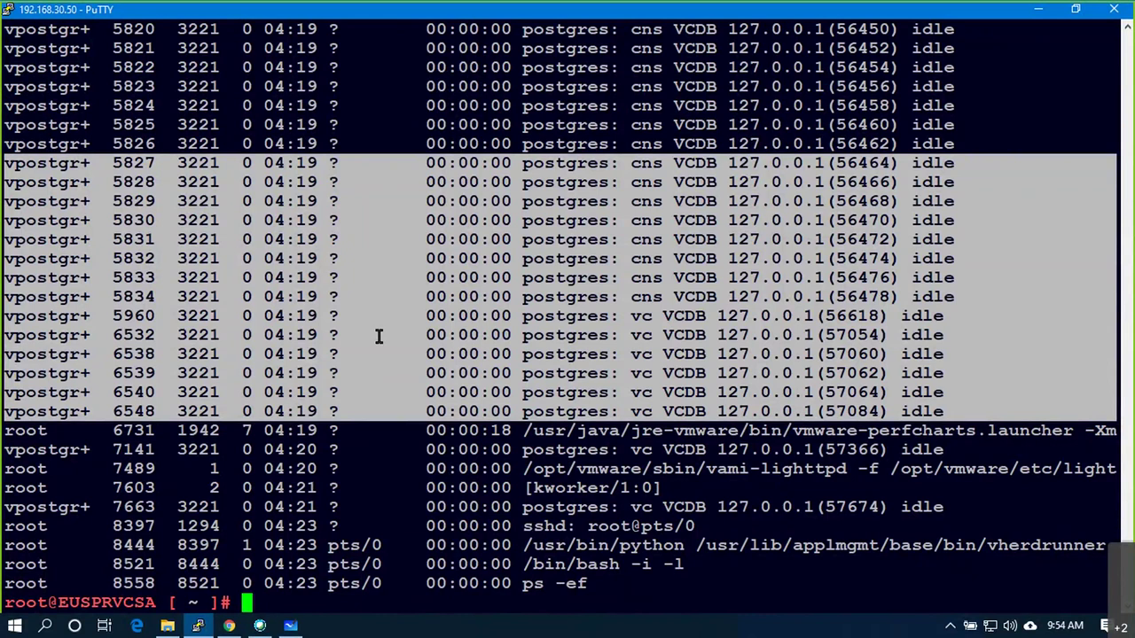
- Switch from PuTTY to the ESXi Host Client showing the EUSPRVCSA VM summary
key(alt+Tab)
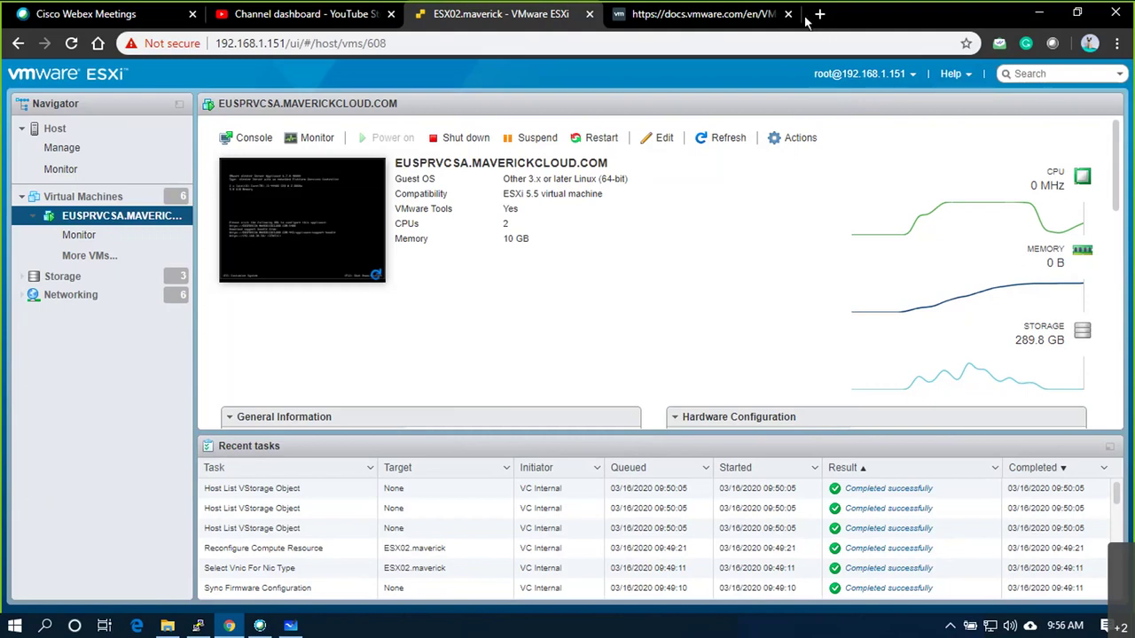
- Run mstsc, connect to 192.168.30.55, enter the account password, and accept the certificate warning
key(super+r)
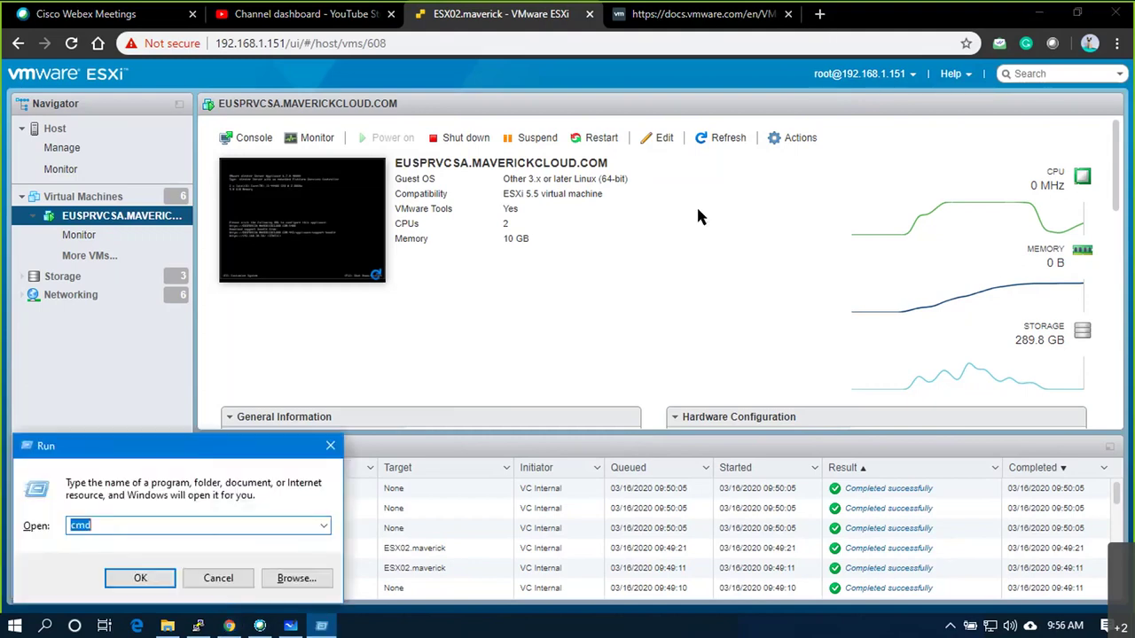
key(Return)
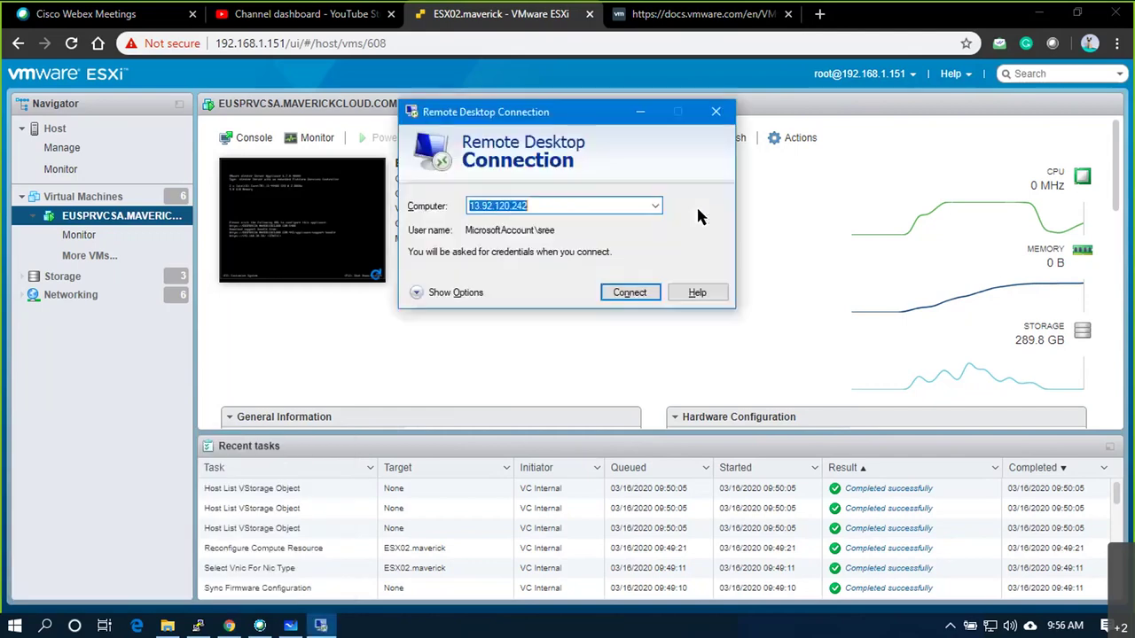
key(Down)
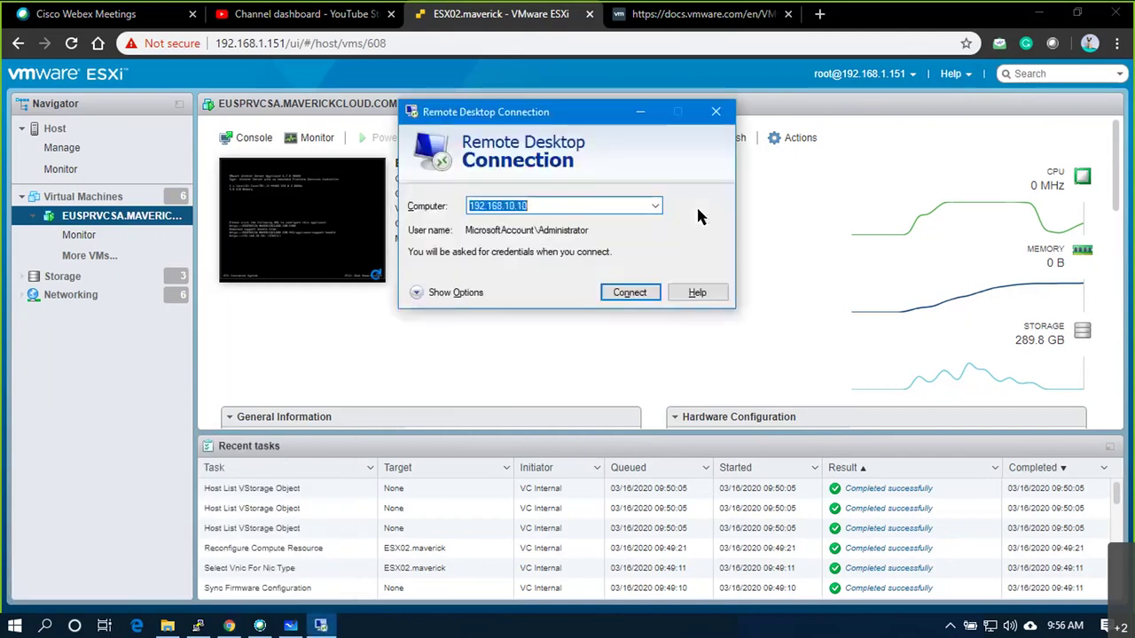
text(192.168.30)
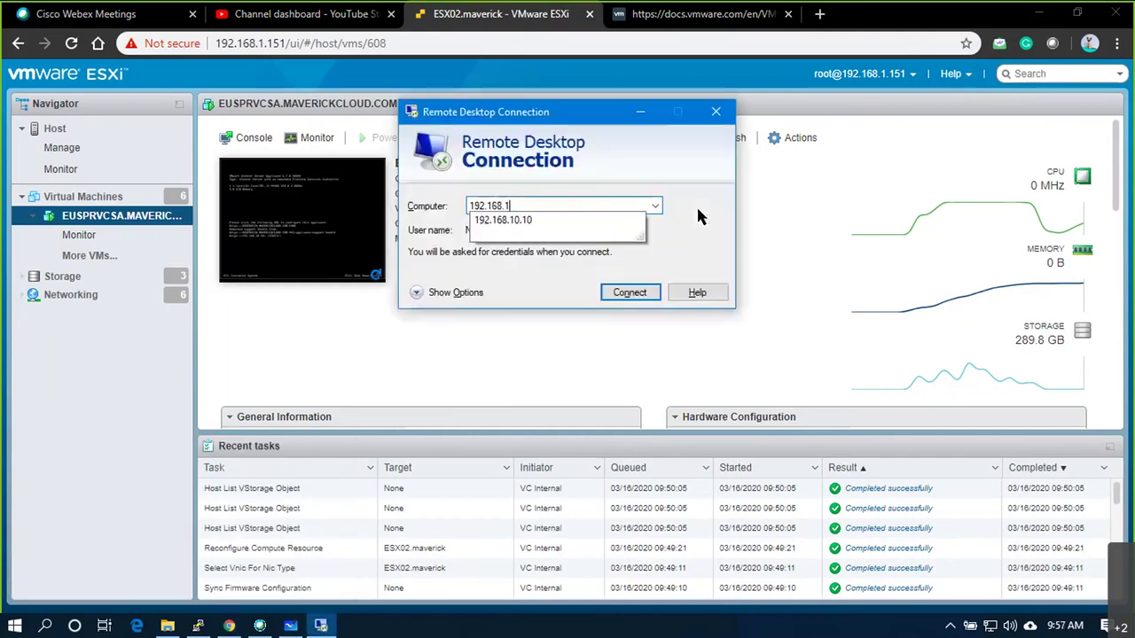
key(Return)
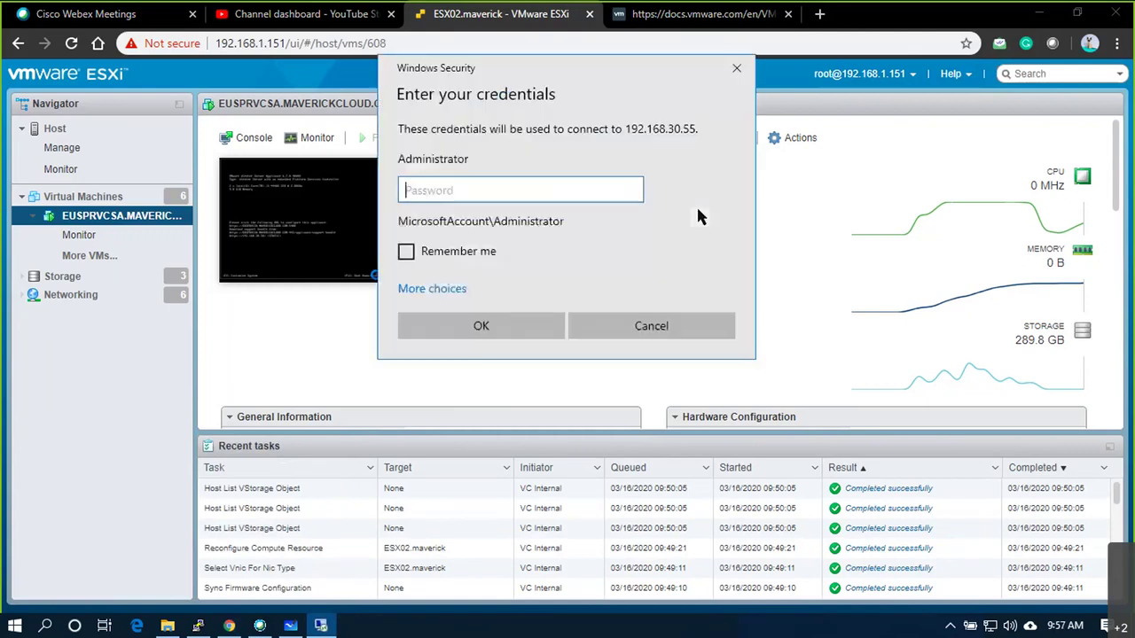
text(*********)
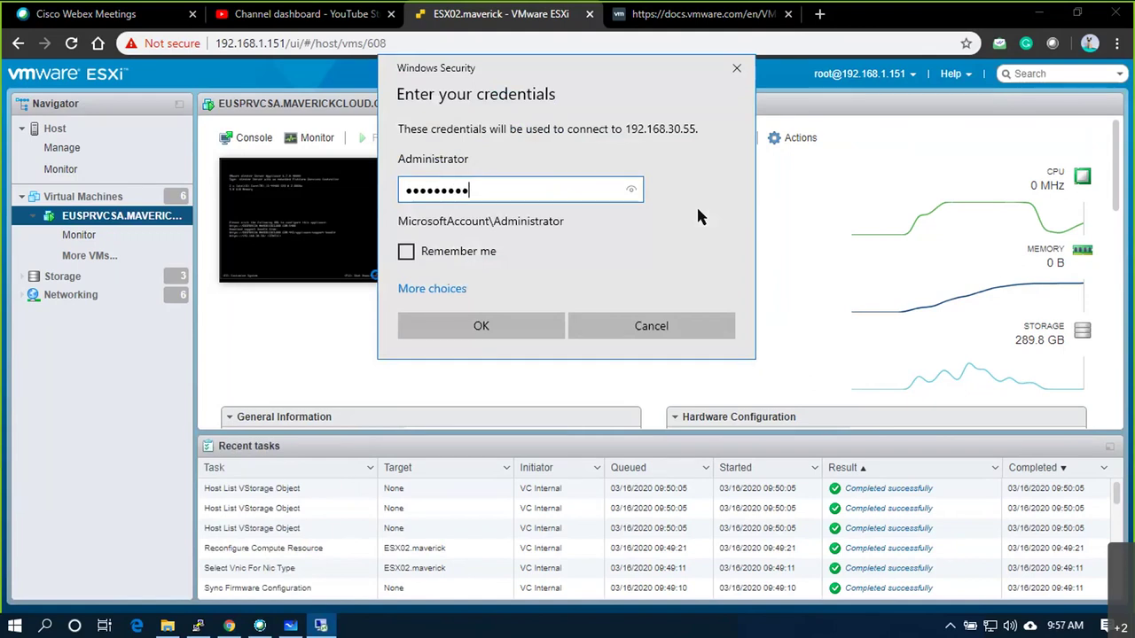
key(Return)
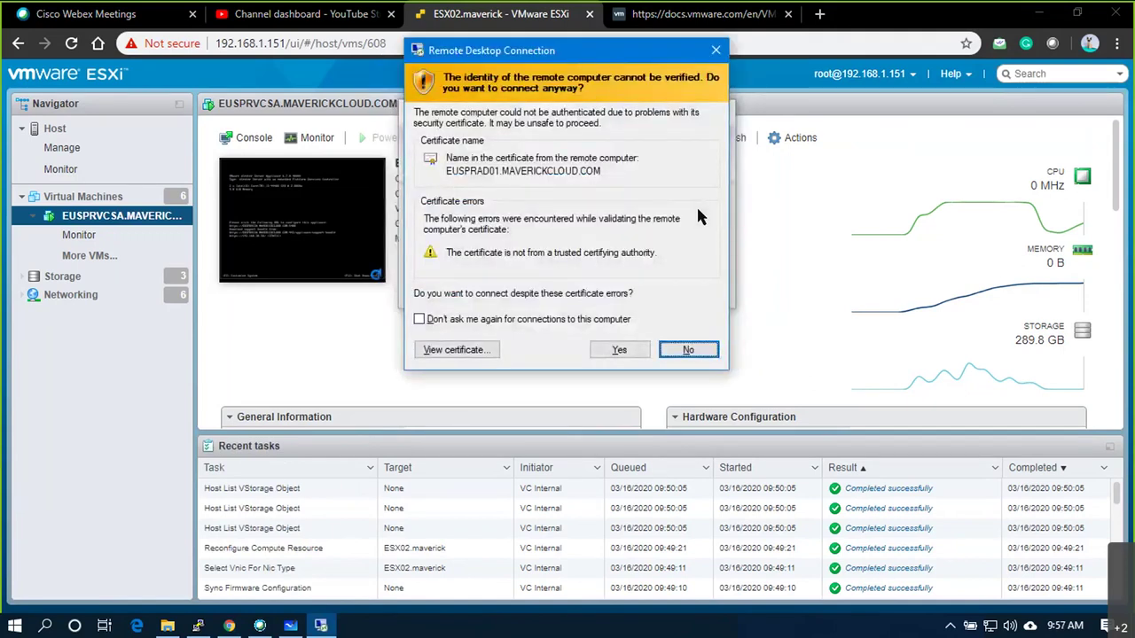
key(Return)
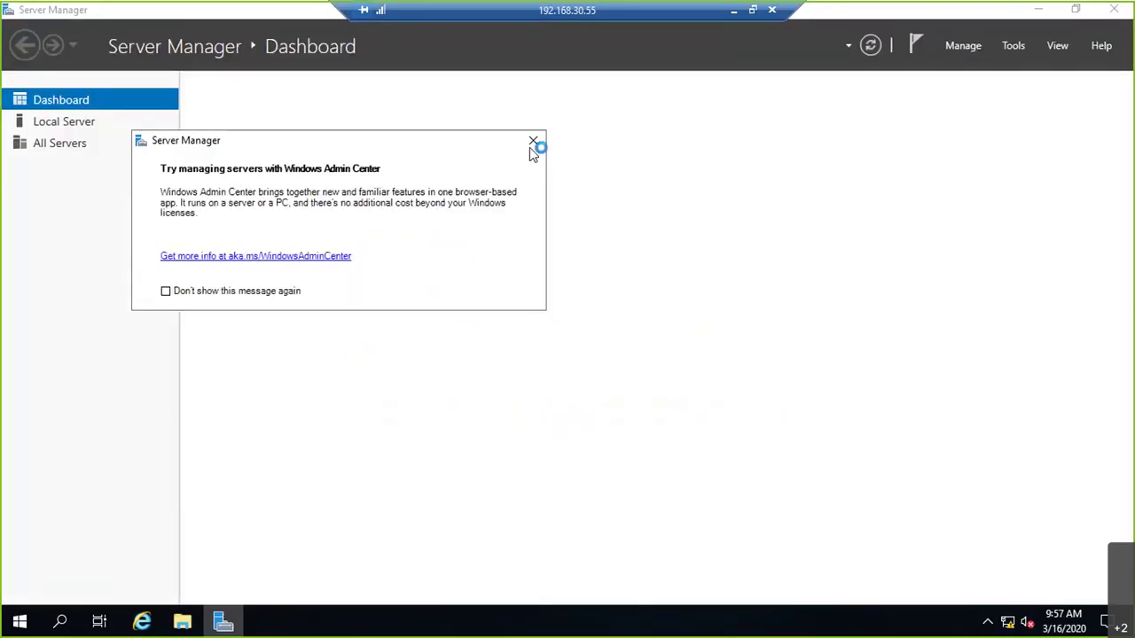
- Close the pop-up and Server Manager, then browse Internet Explorer to eusvcsa.maverickcloud.com
click(533, 140)
click(1127, 9)
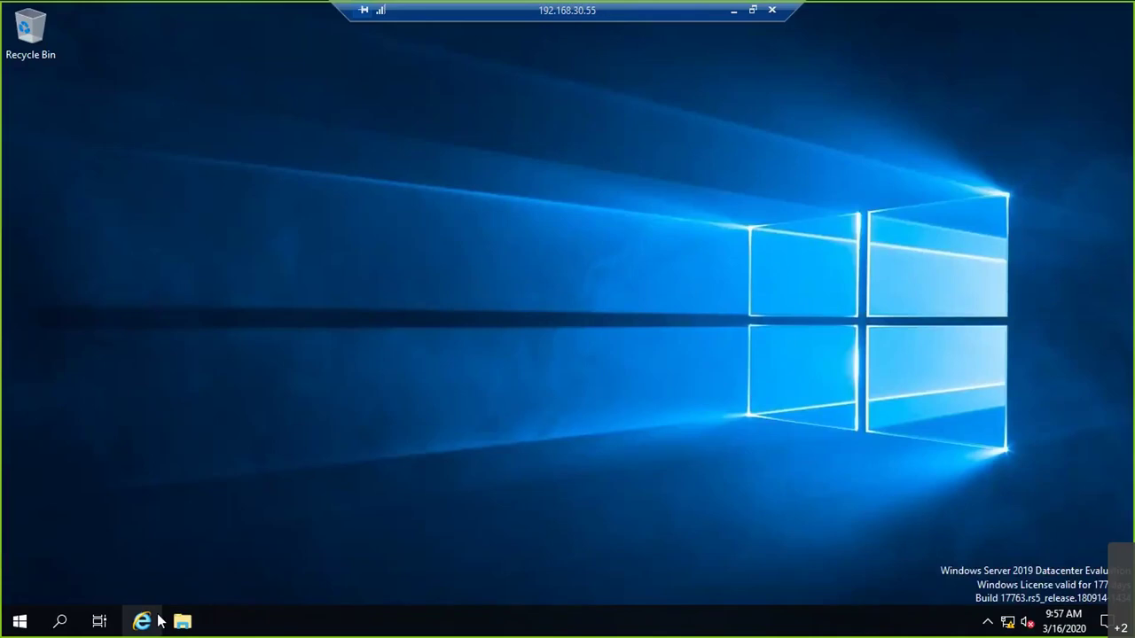
click(152, 621)
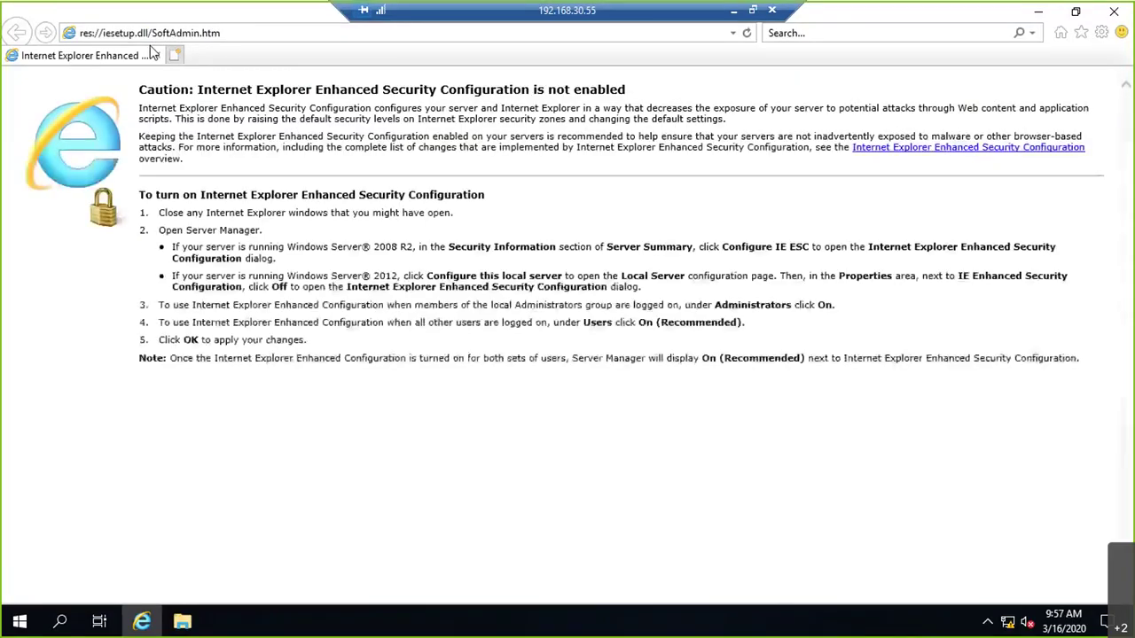
click(733, 34)
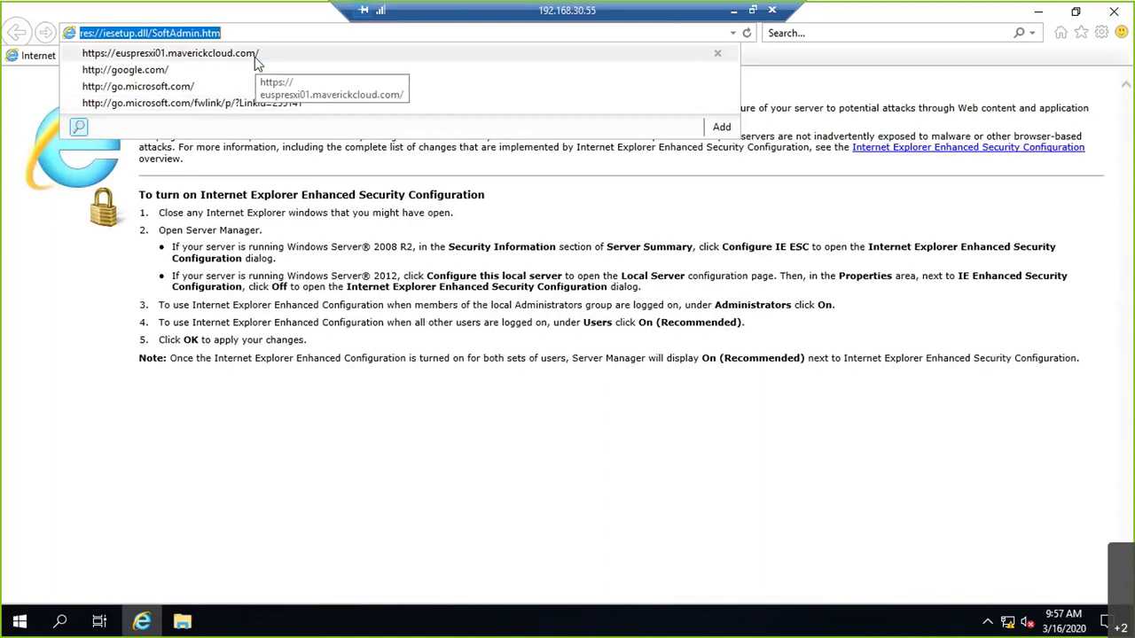
text(ht)
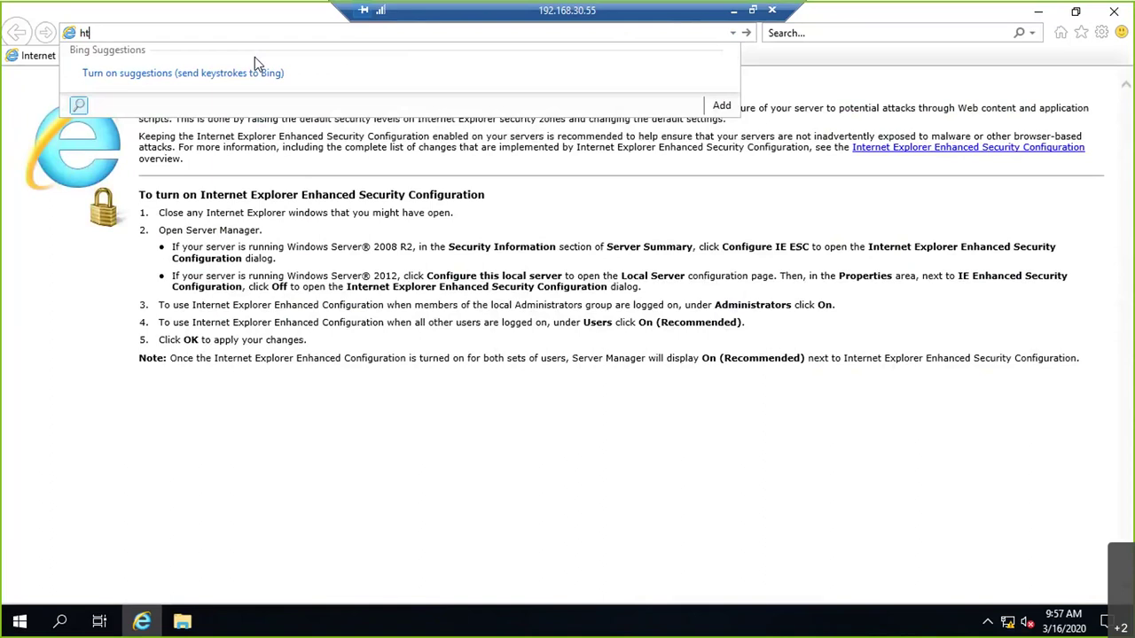
text(tps:eusvcsa.maverickc)
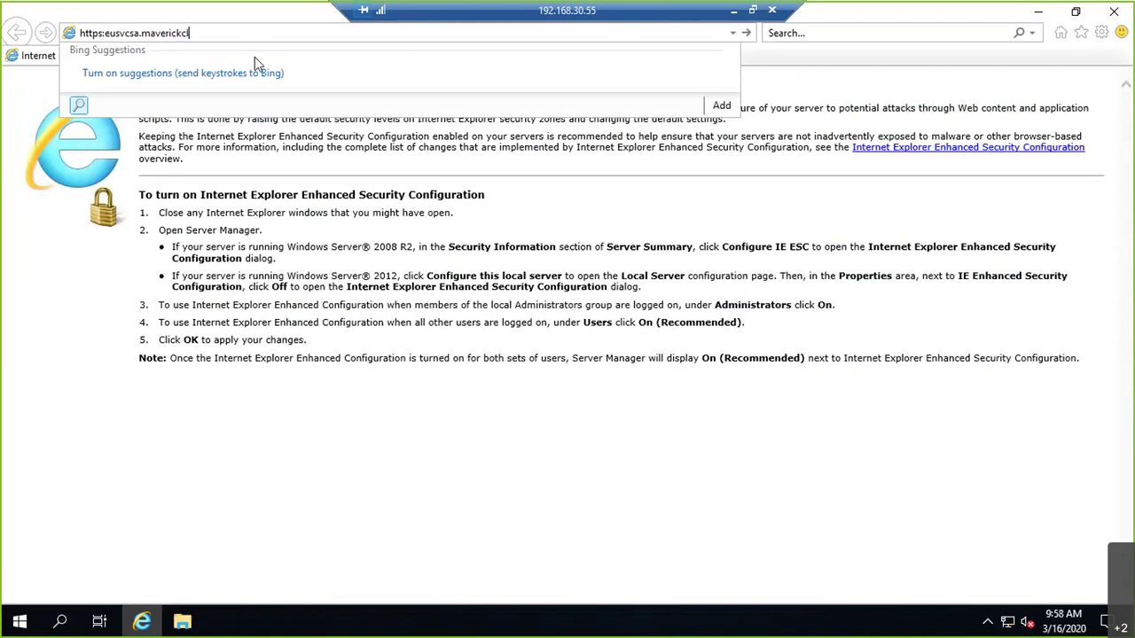
text(loud.com/)
key(Return)
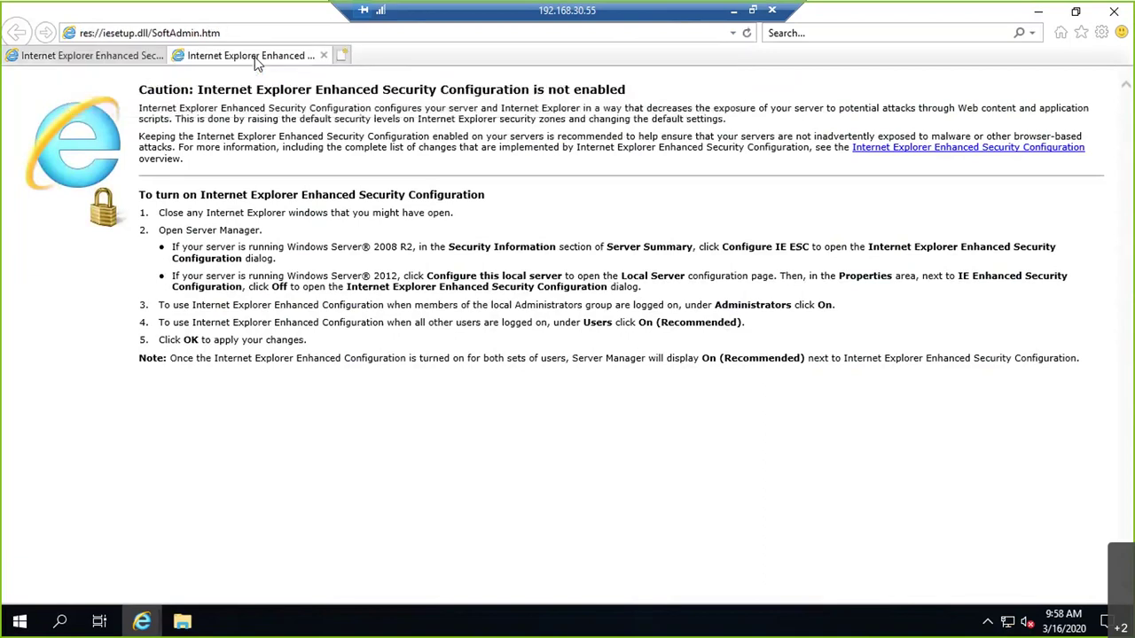
- Open Welcome to VMware vSphere from last week's eusprvcsa history entries
key(ctrl+h)
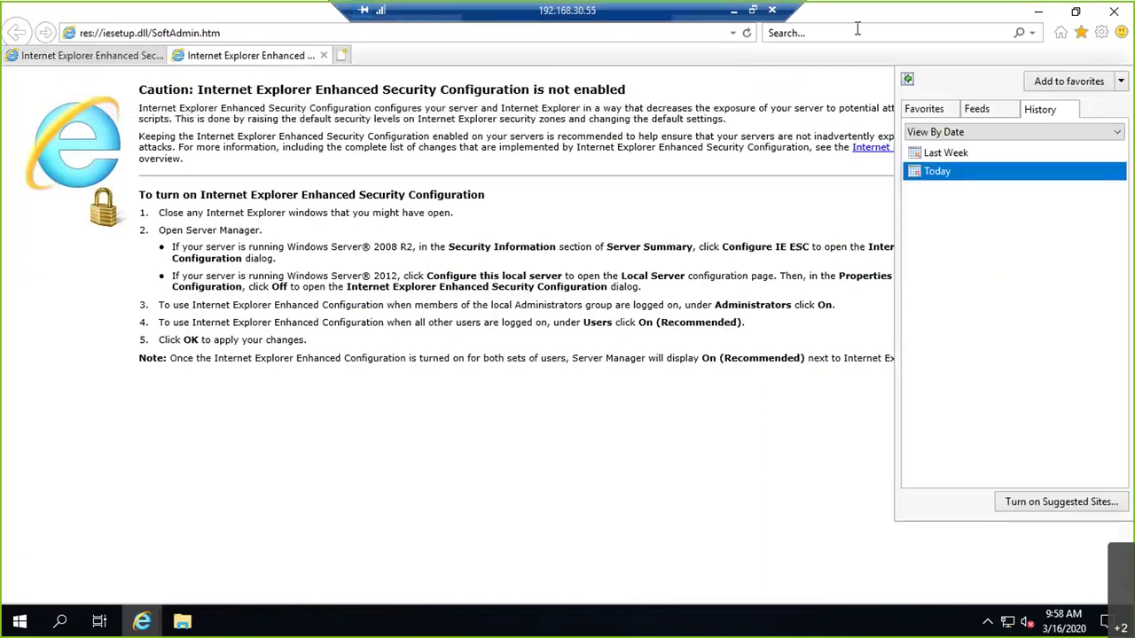
click(947, 153)
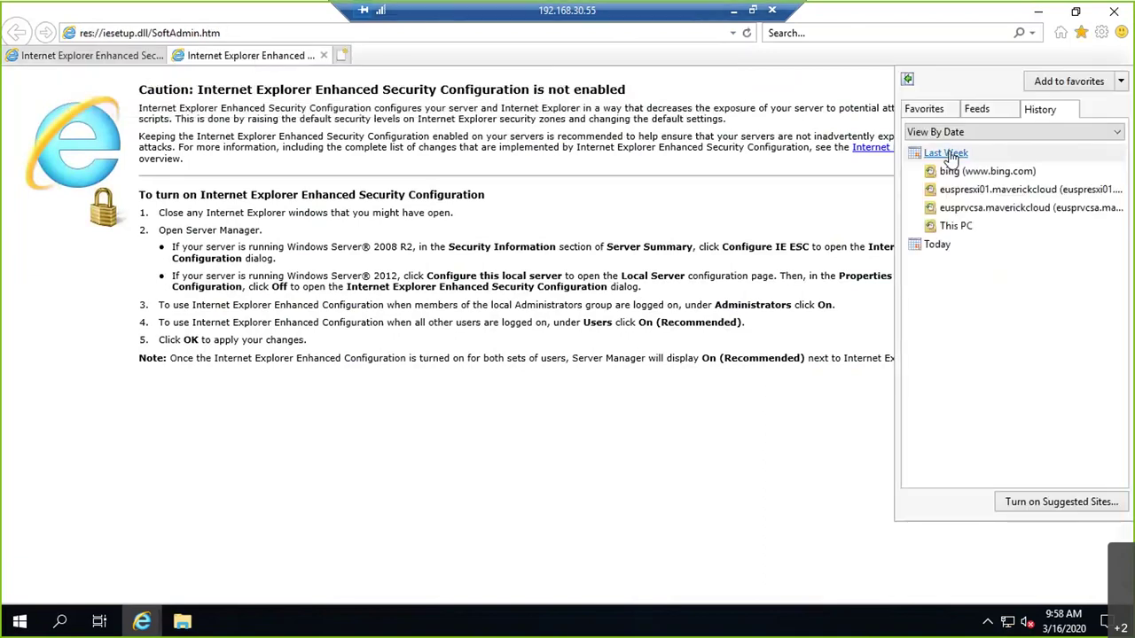
click(973, 209)
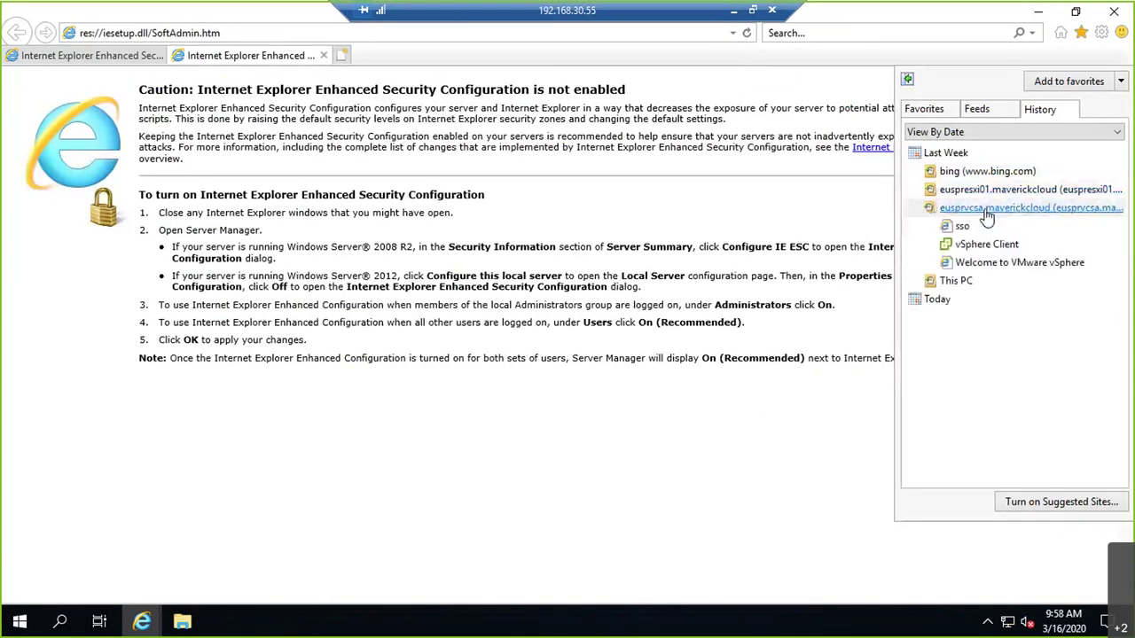
click(969, 263)
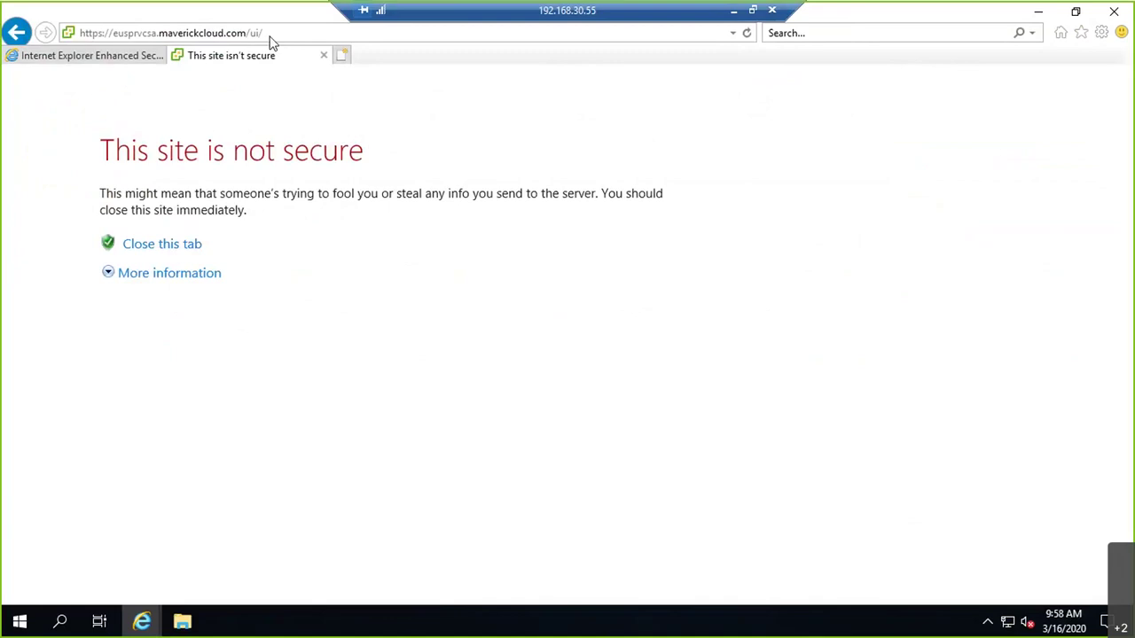
- Save the vCenter page as an Internet Explorer favorite
click(276, 35)
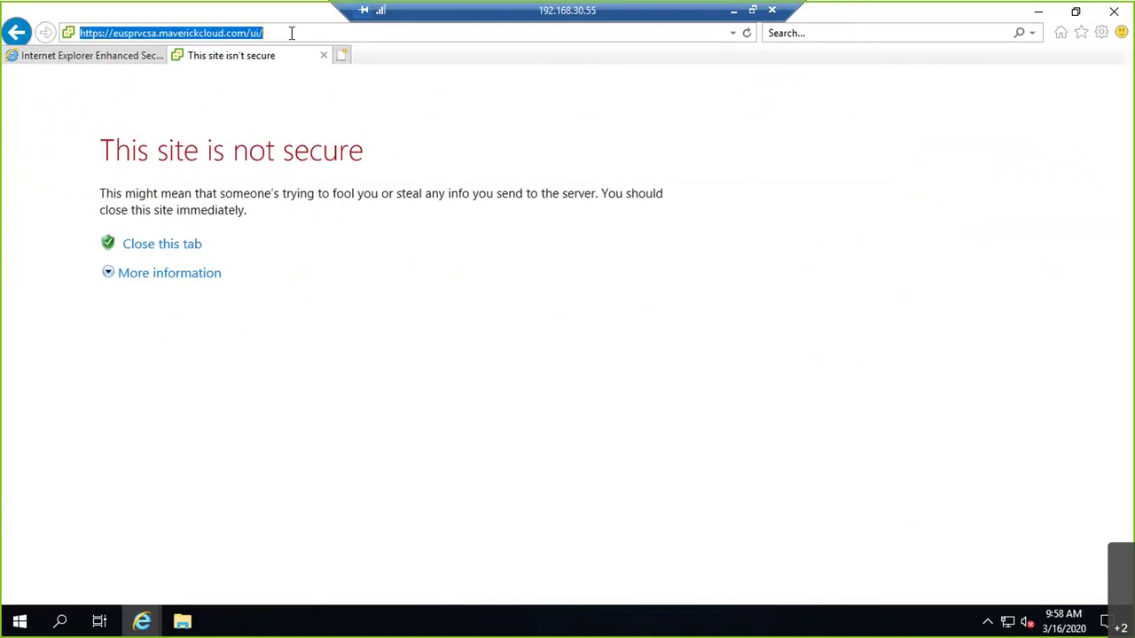
click(343, 55)
click(1079, 34)
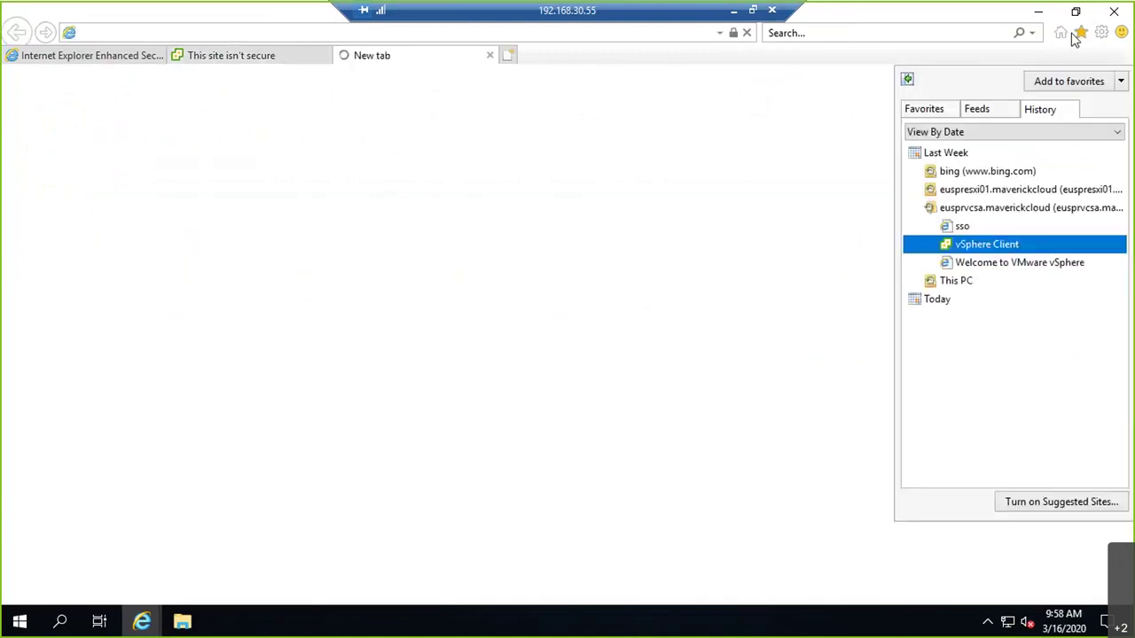
click(263, 56)
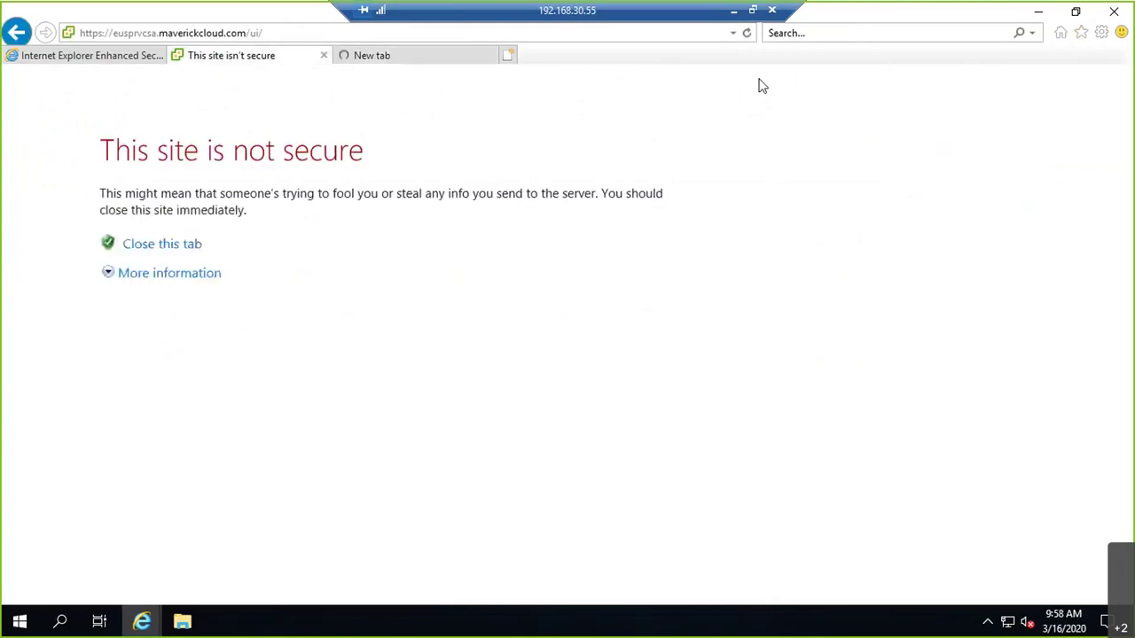
click(1081, 35)
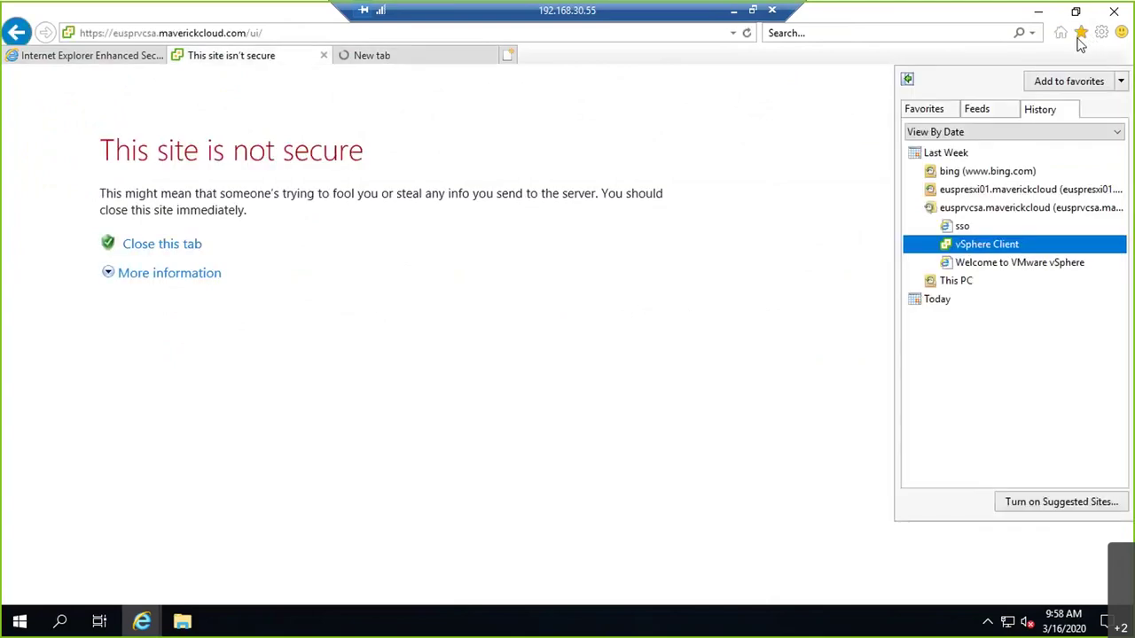
click(924, 109)
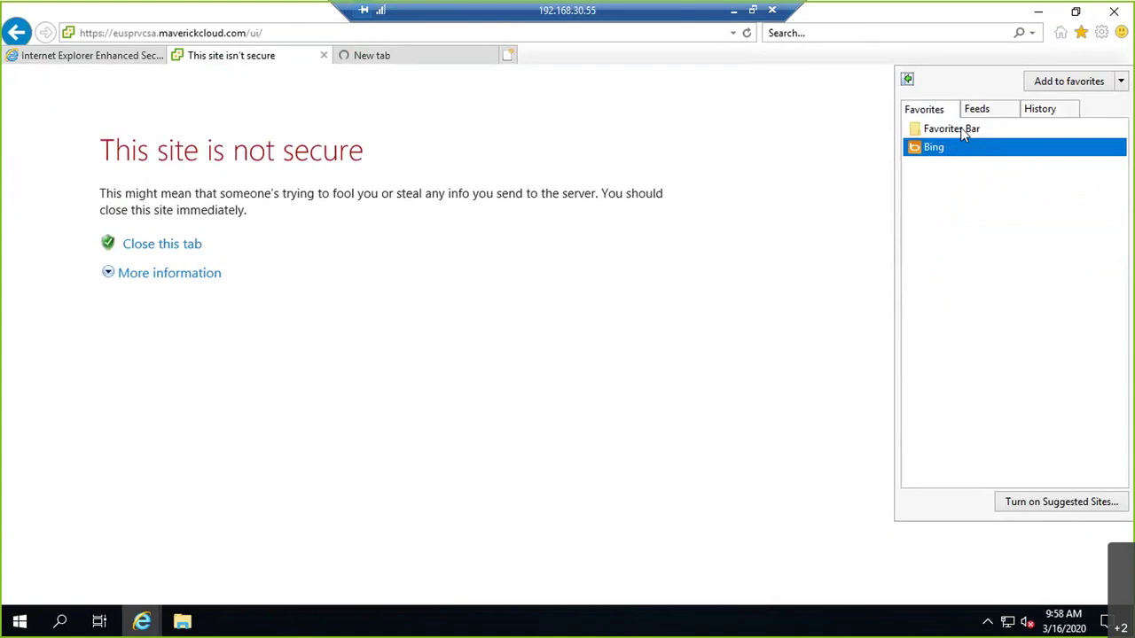
click(1046, 81)
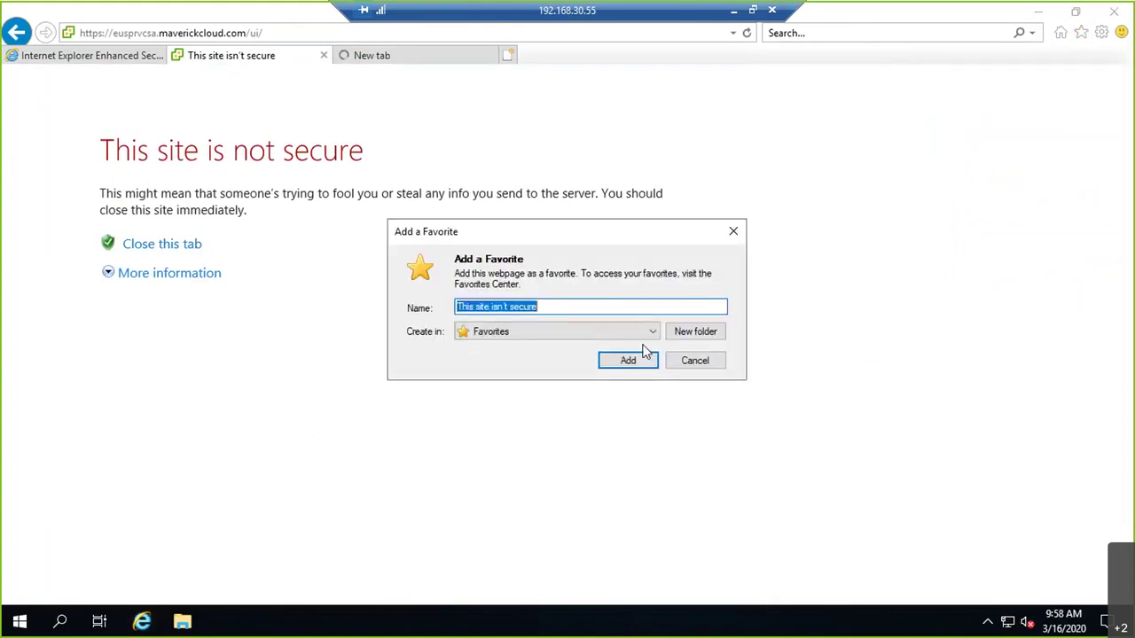
click(612, 359)
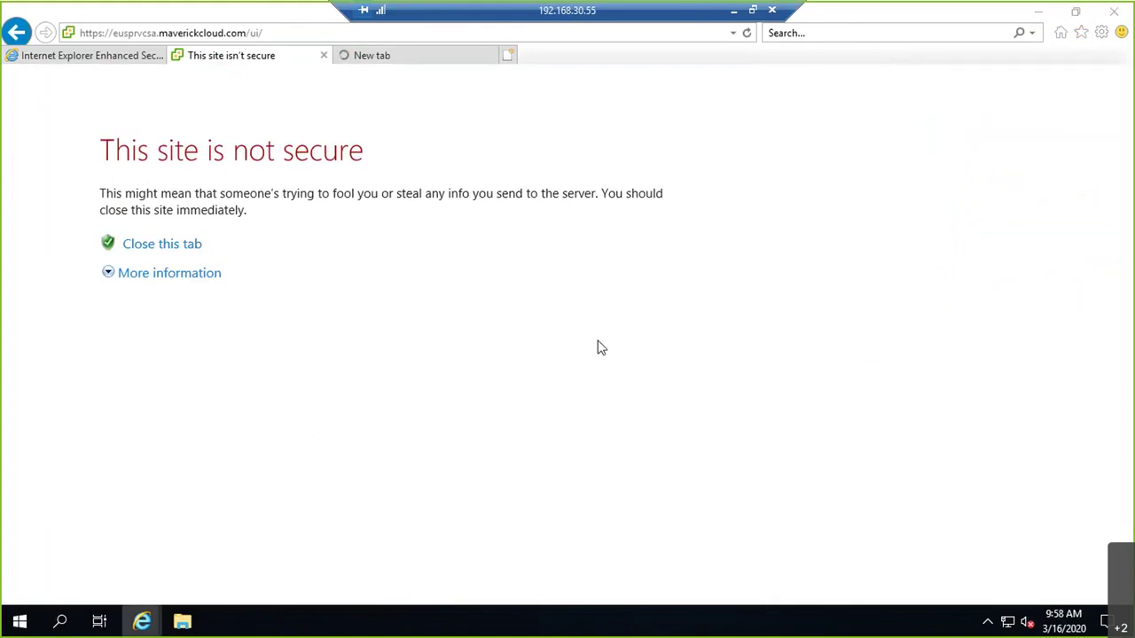
- Continue past the certificate warning to the vCenter page and close the extra tabs
click(148, 274)
click(198, 373)
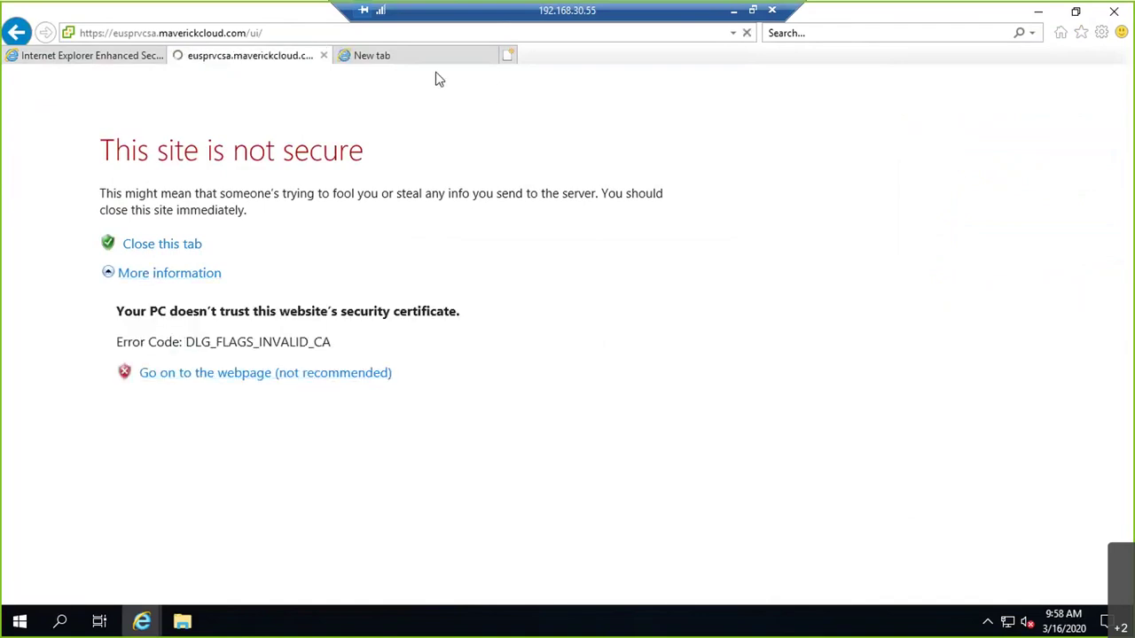
click(488, 56)
click(490, 56)
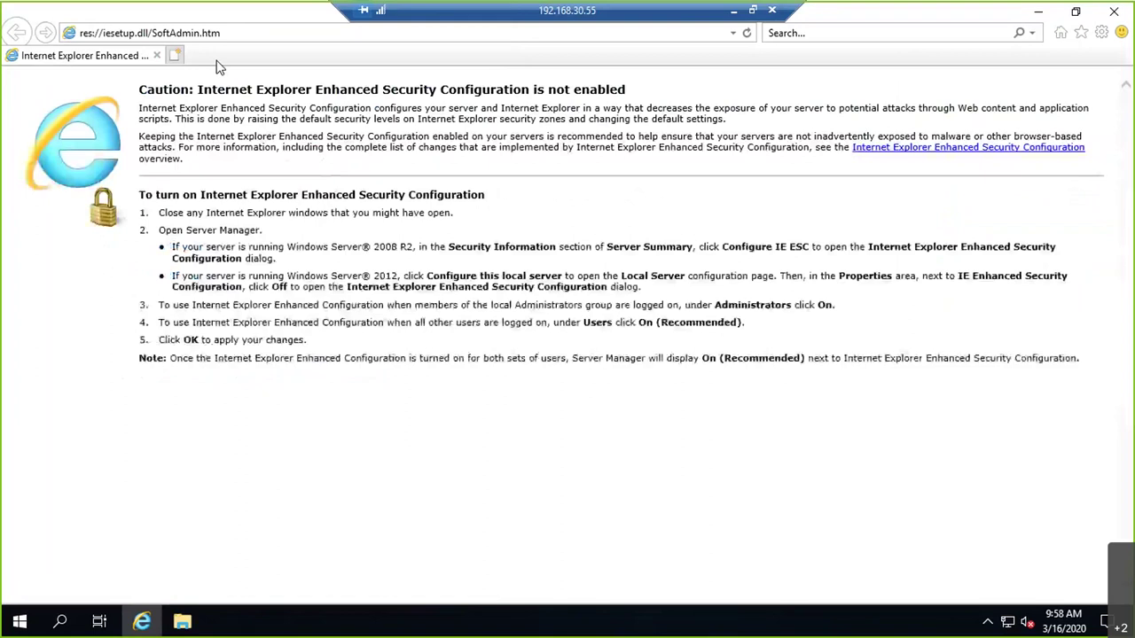
- Open the saved VC favorite in a fresh tab and proceed past the certificate warning
click(175, 55)
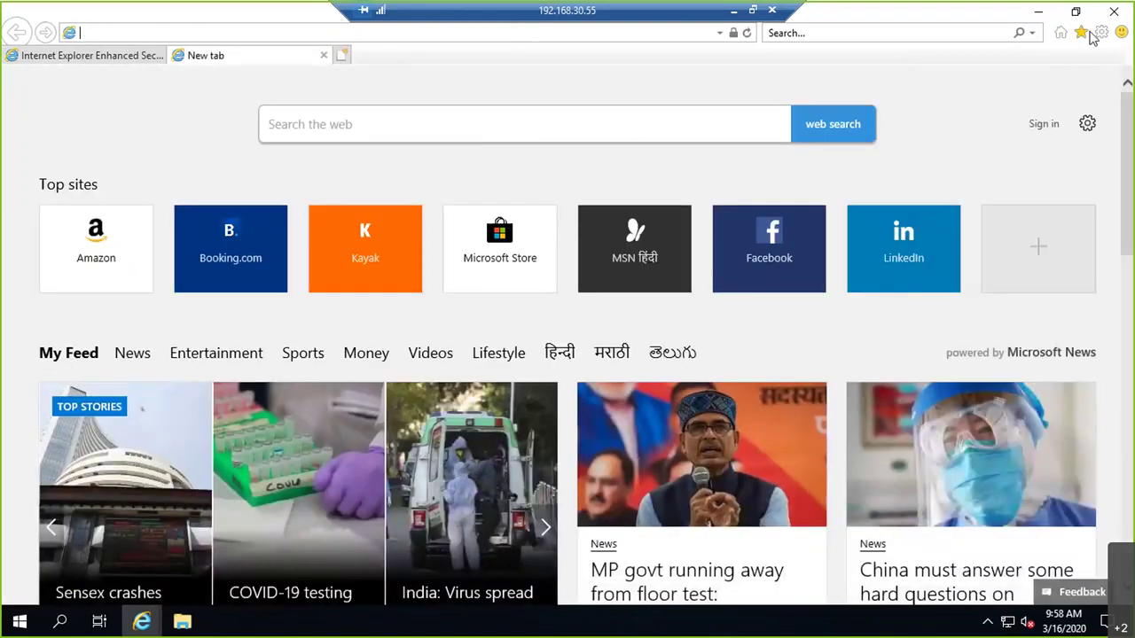
click(1081, 32)
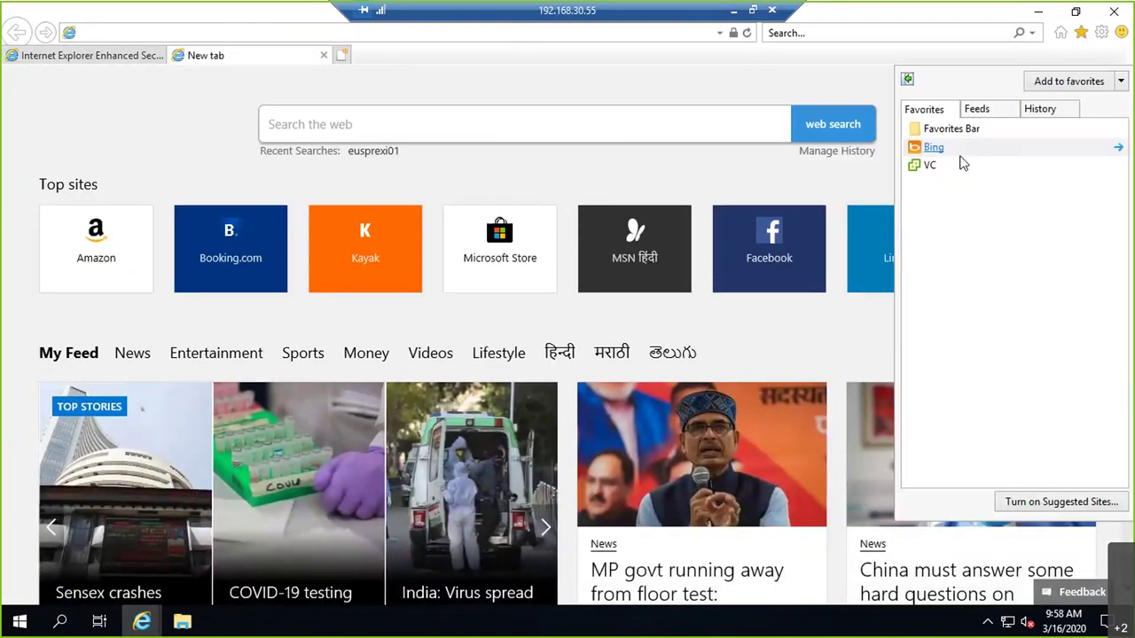
click(940, 167)
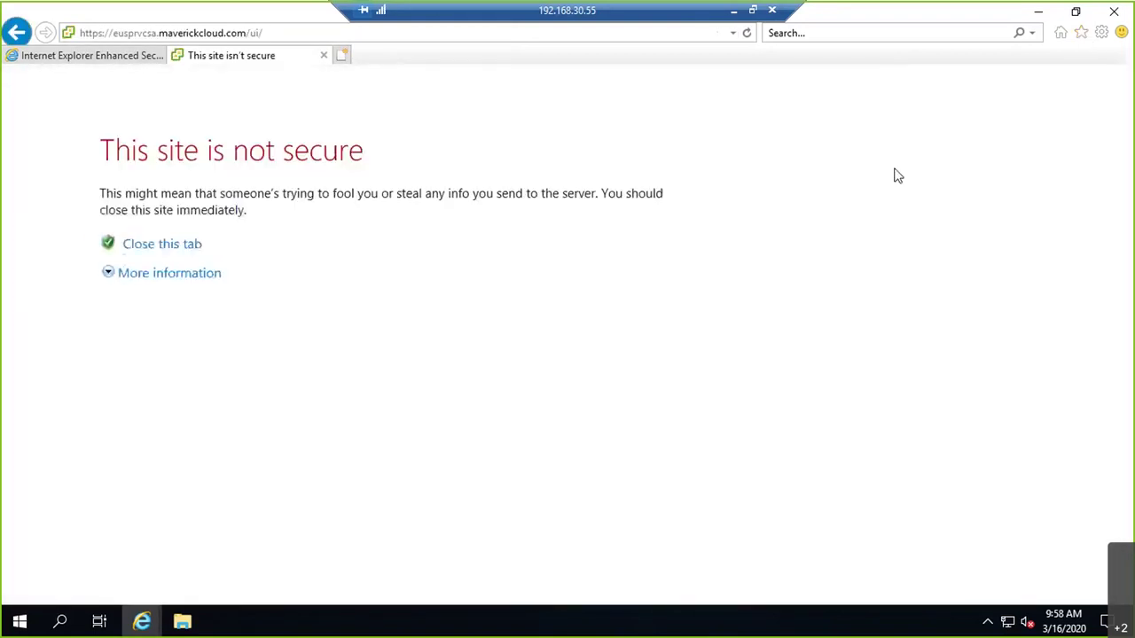
click(134, 274)
click(233, 380)
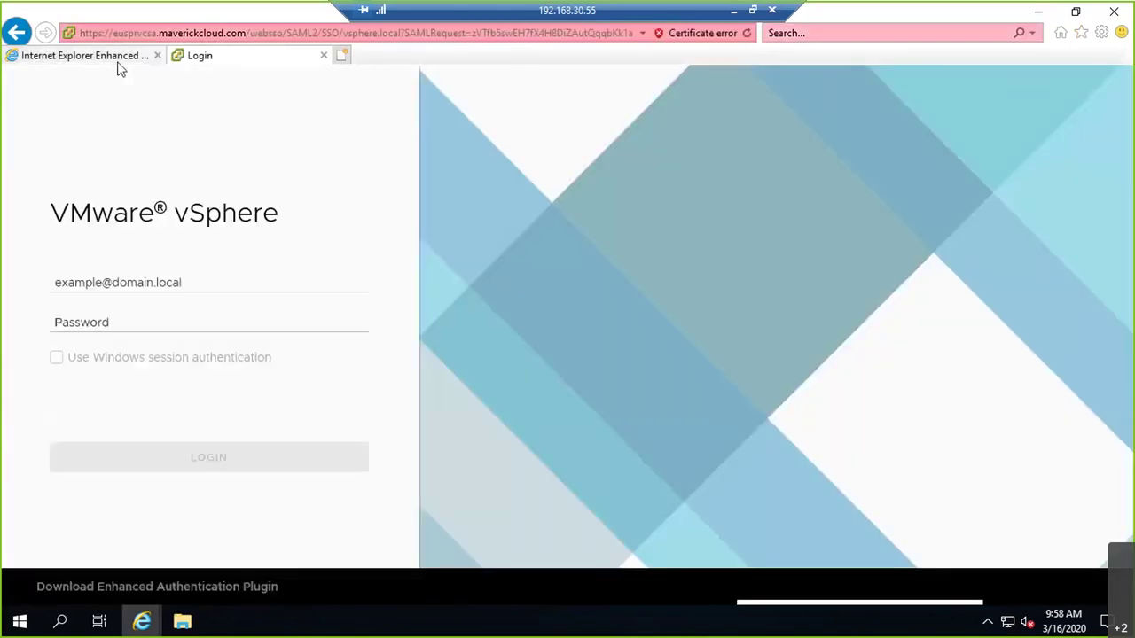
- Log in to vSphere Client with the SSO administrator username and password
click(170, 282)
text(Adm)
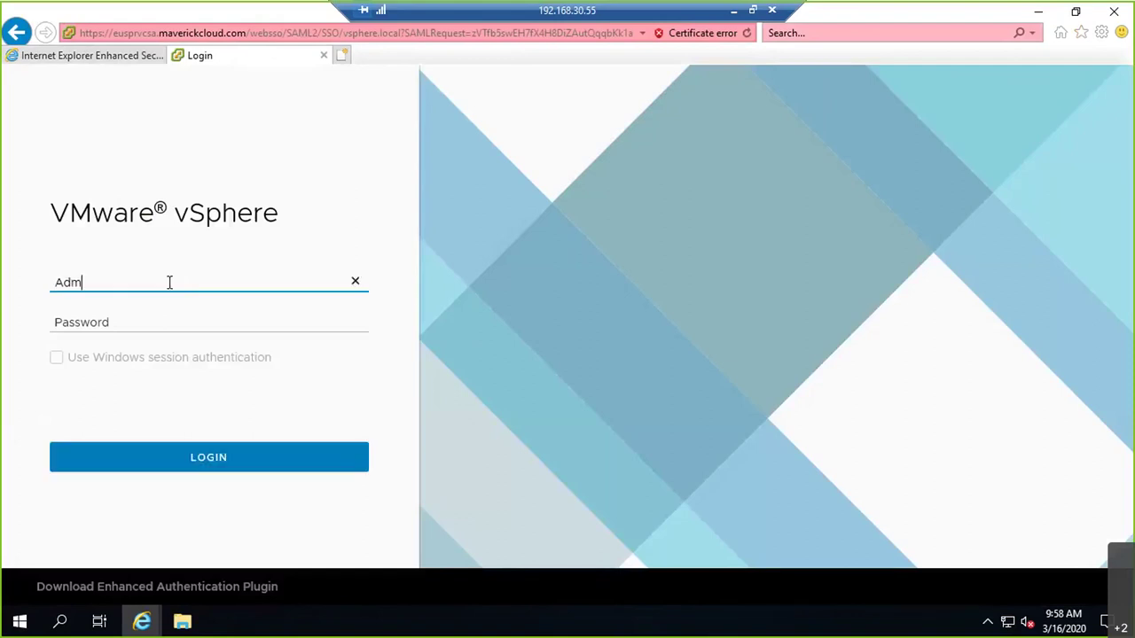
text(inistrator@vsphere.local)
key(Tab)
text(*********)
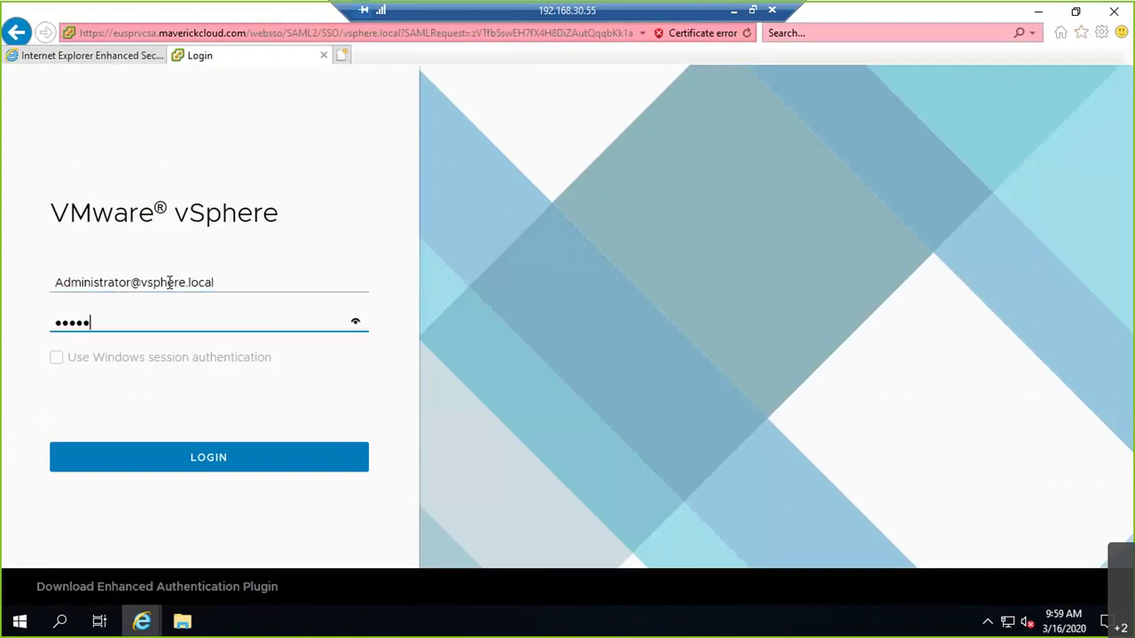
key(Return)
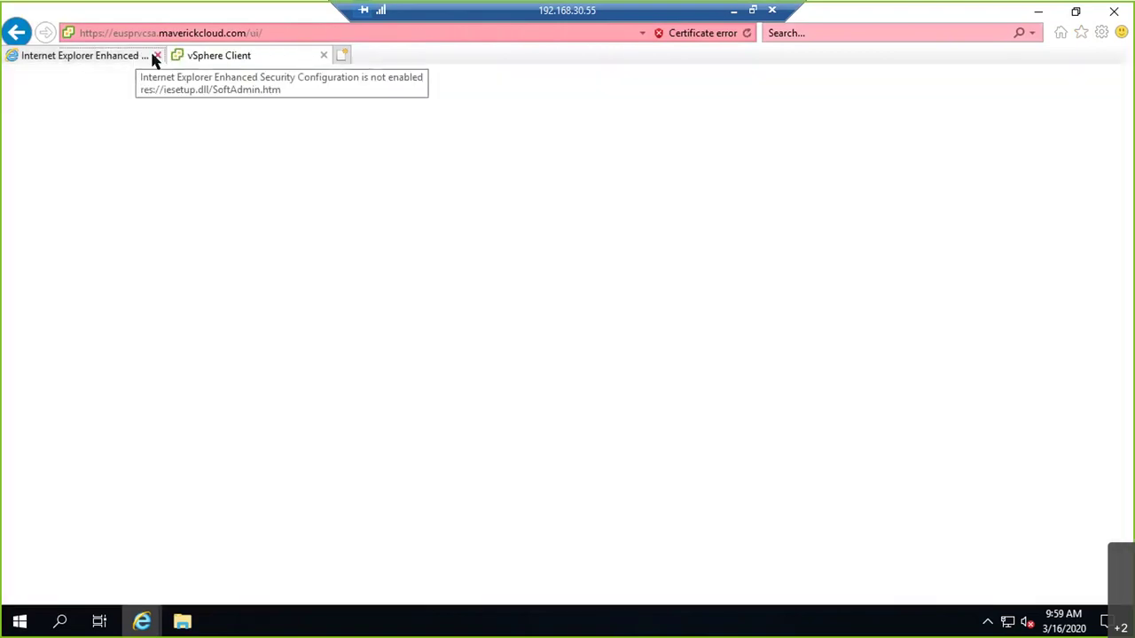
- Close the Enhanced Security tab, collapse Azure, and show Connection actions for host 192.168.1.151
click(155, 57)
click(147, 53)
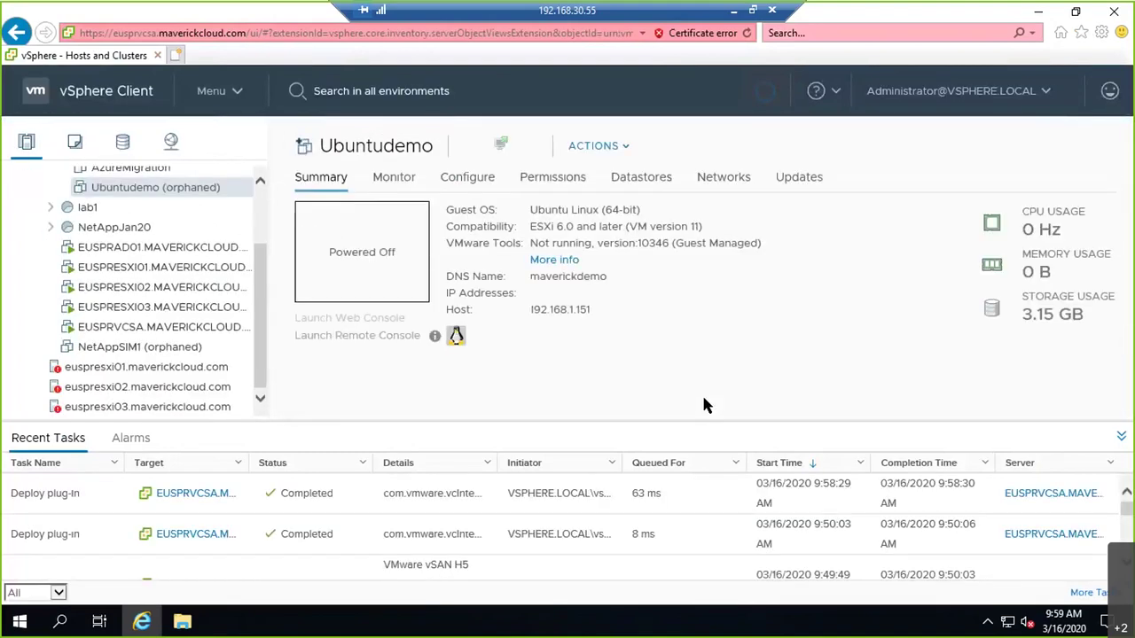
scroll(223, 227, up, 3)
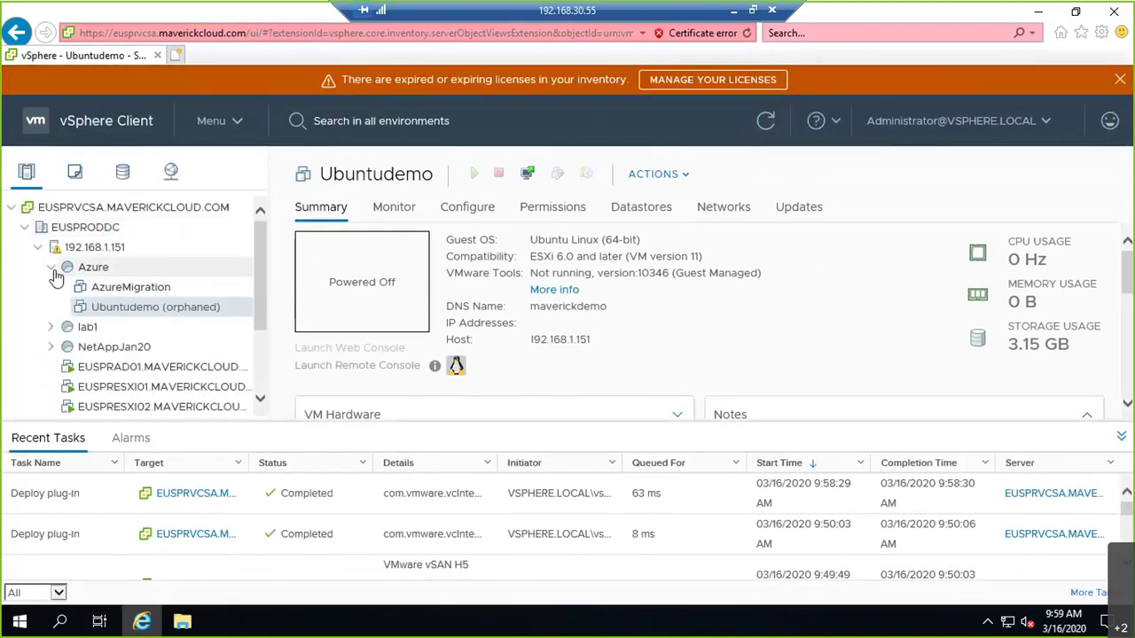
click(52, 269)
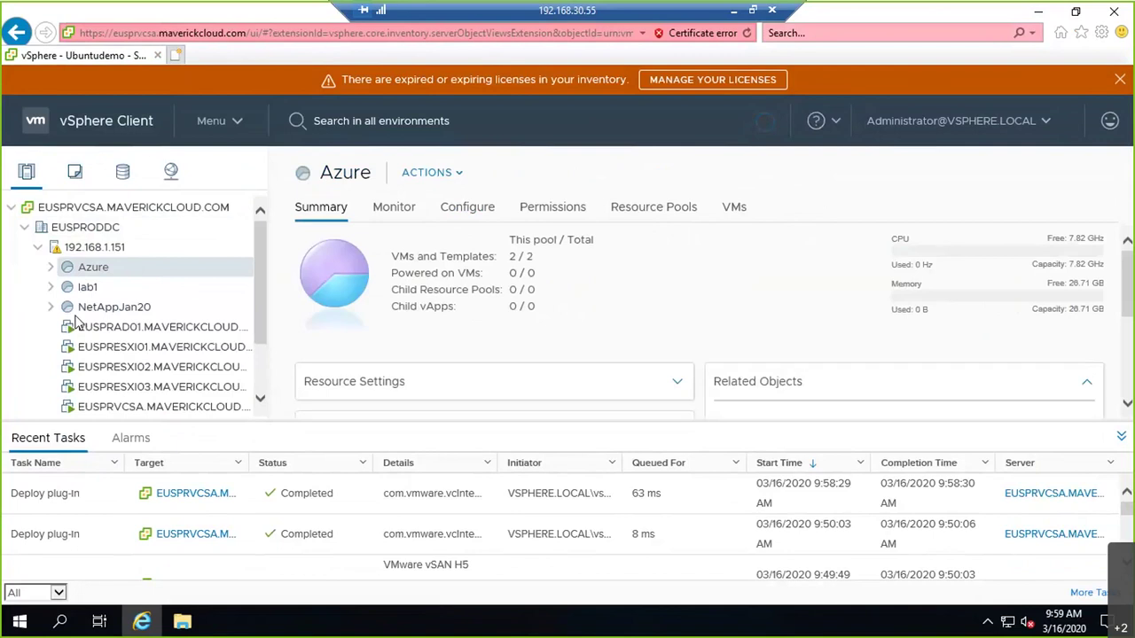
right_click(100, 250)
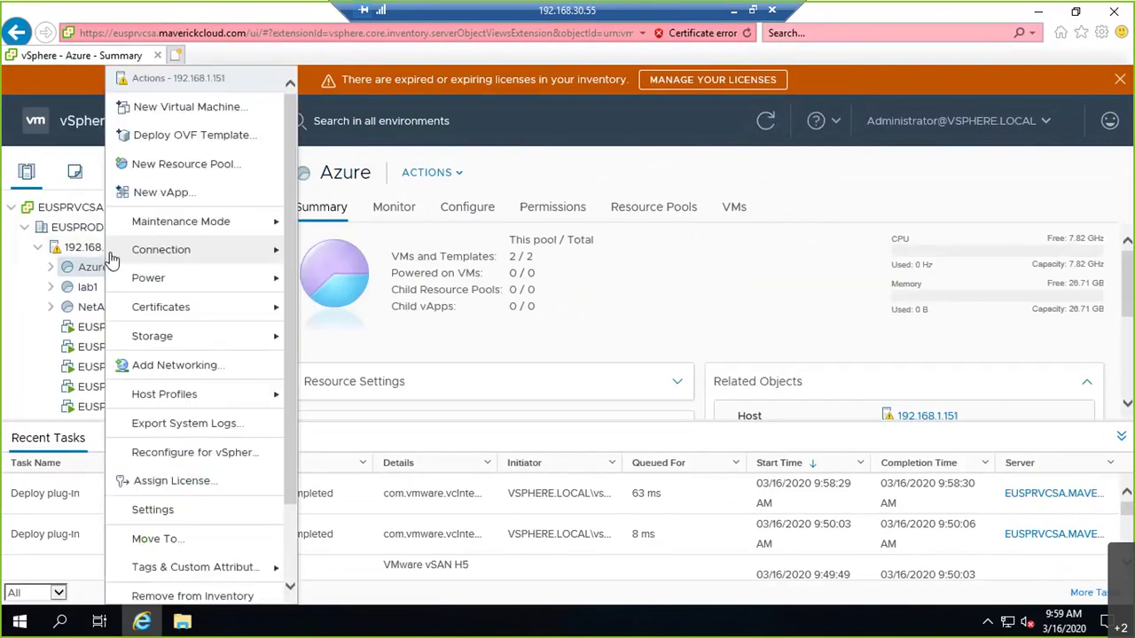
mouse_move(205, 399)
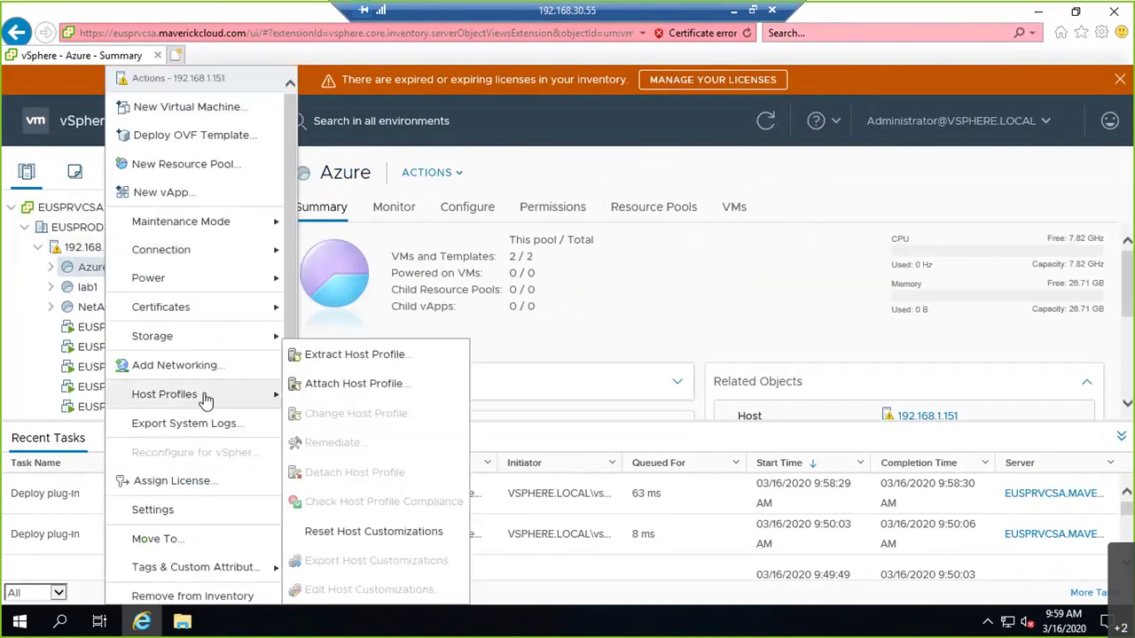
mouse_move(245, 251)
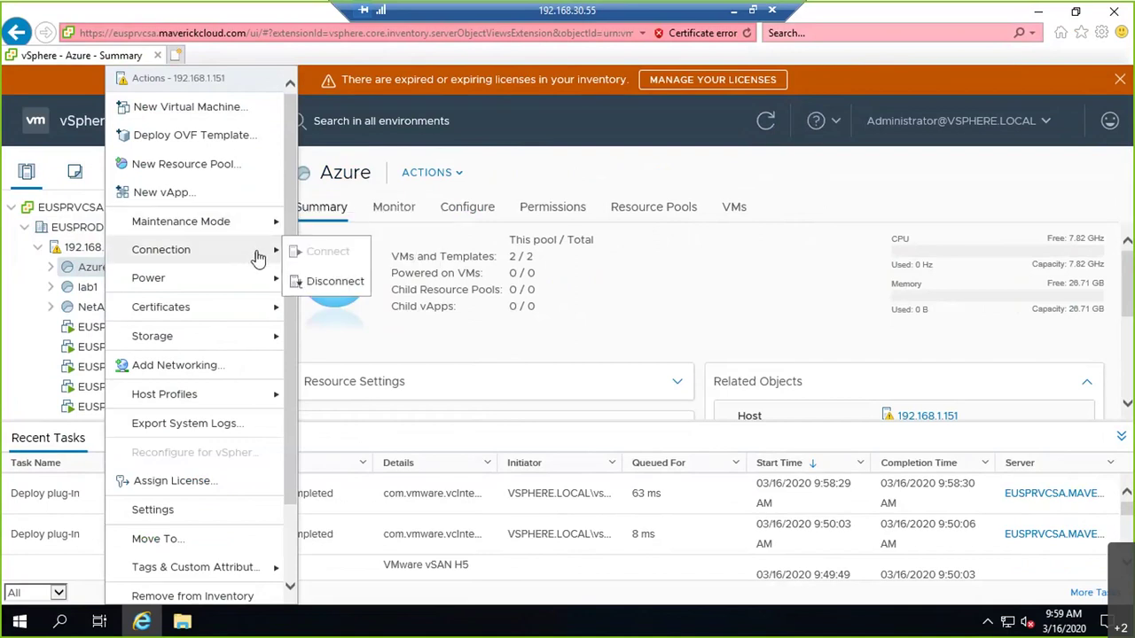
- Disconnect host 192.168.1.151, then confirm its removal from the vCenter inventory
click(319, 282)
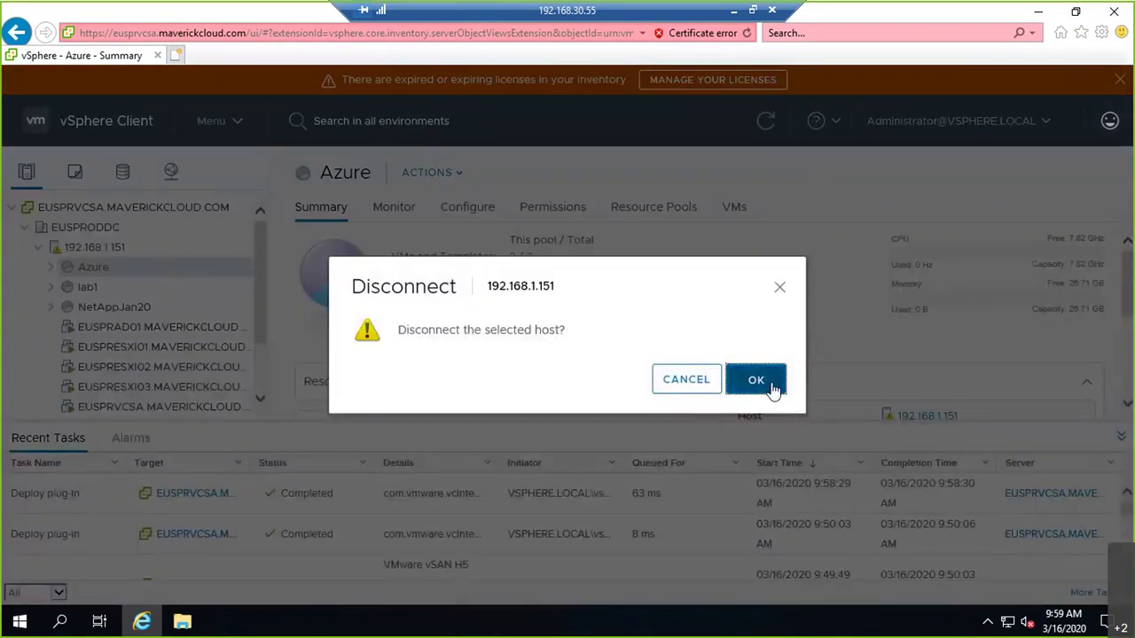
click(755, 381)
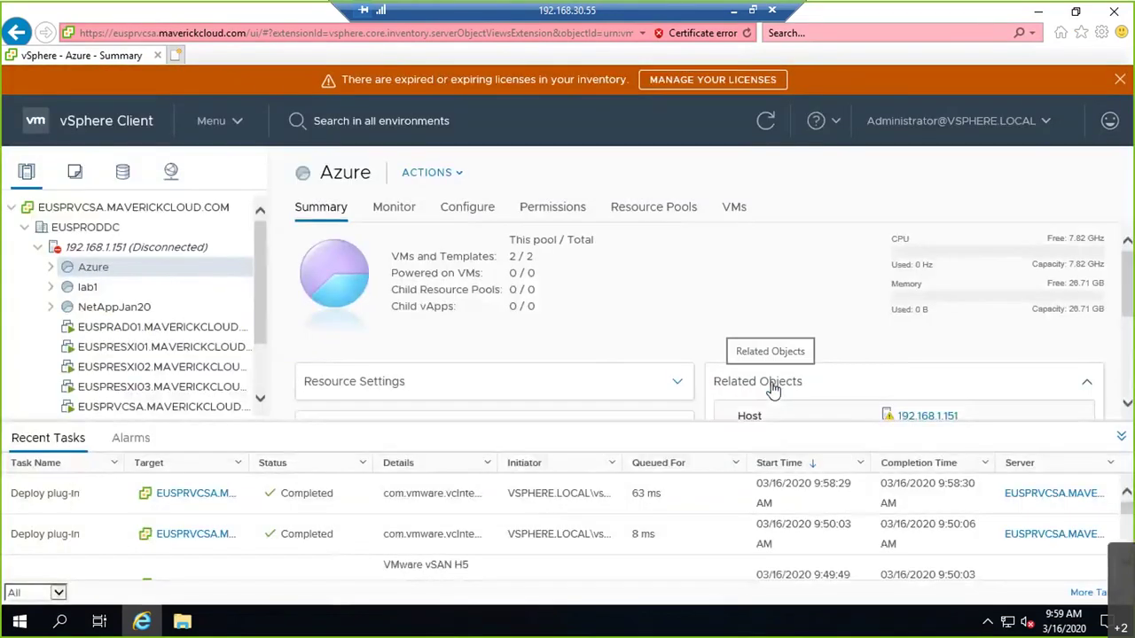
right_click(179, 253)
mouse_move(225, 258)
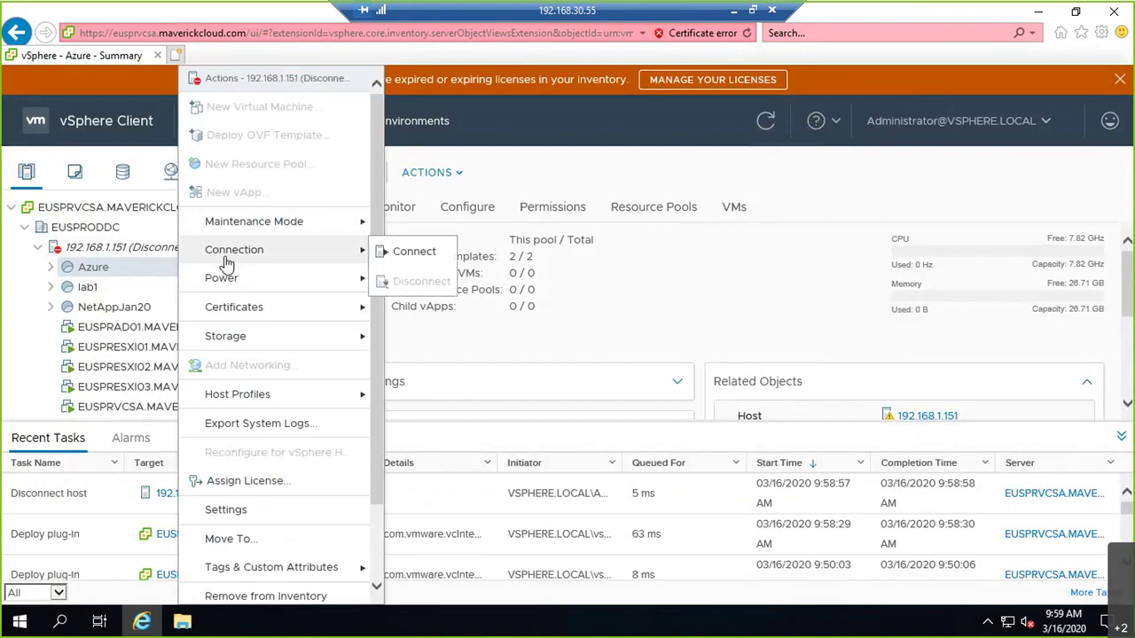
mouse_move(260, 227)
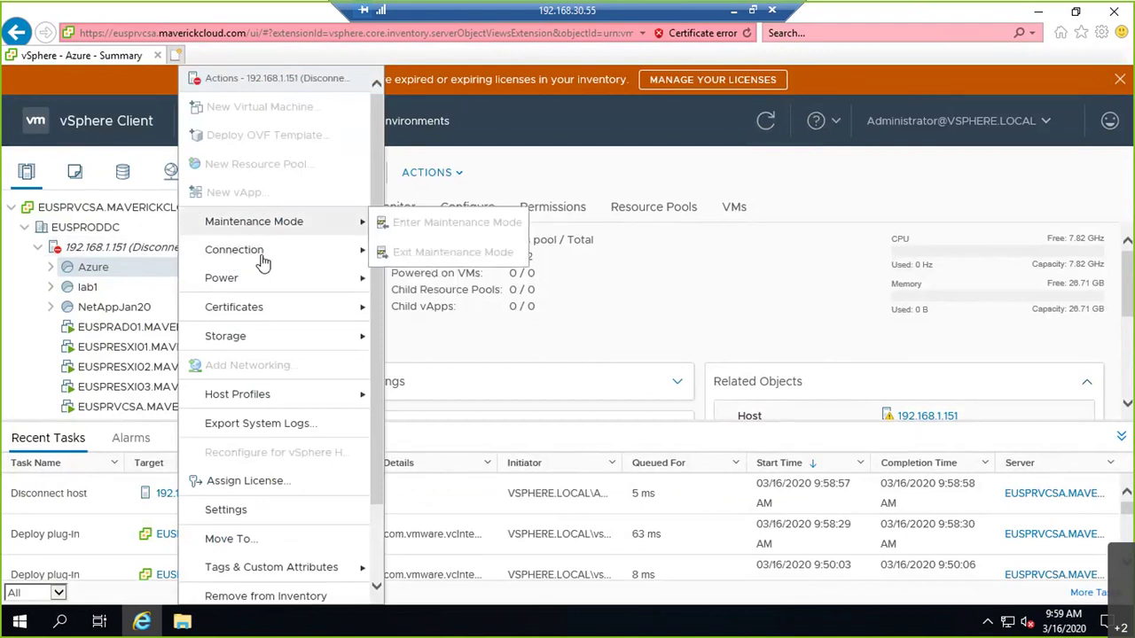
mouse_move(269, 280)
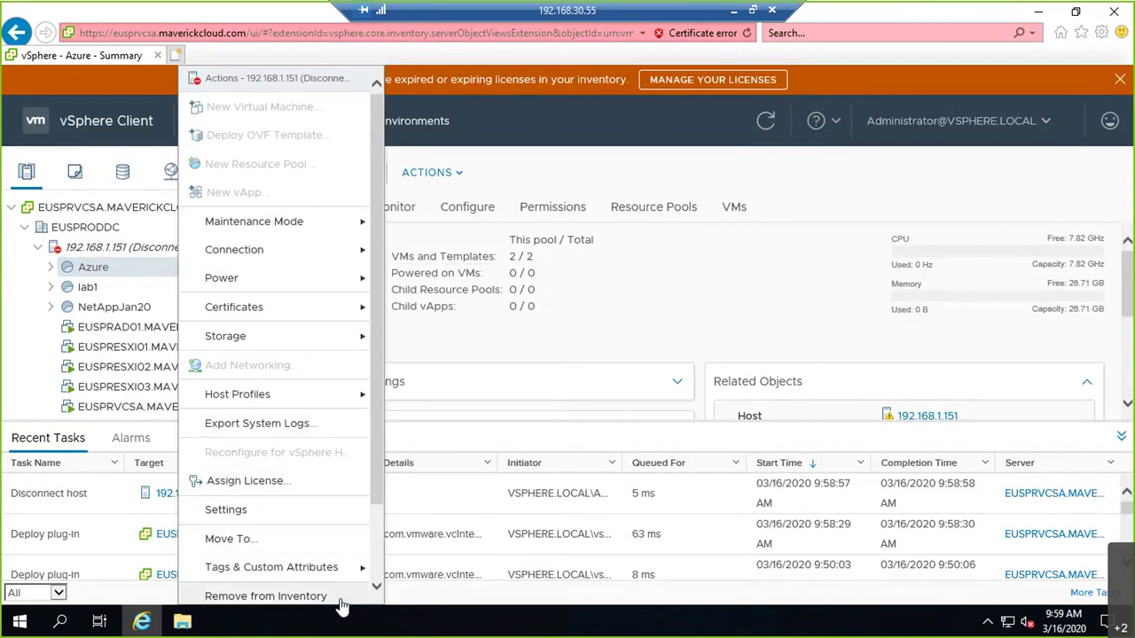
click(266, 596)
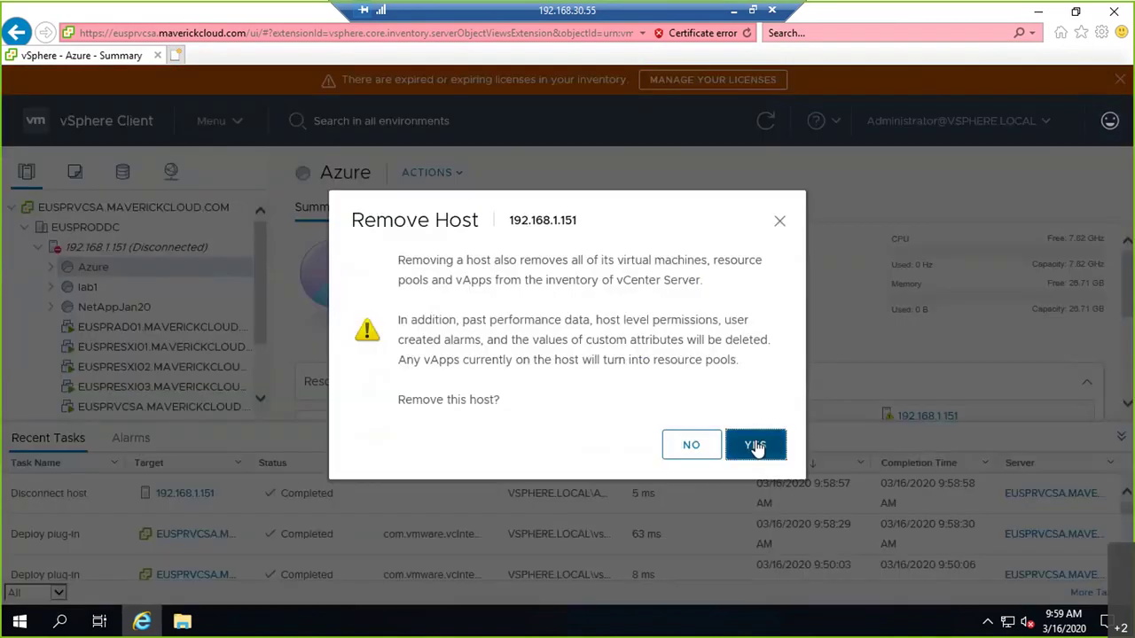
click(756, 444)
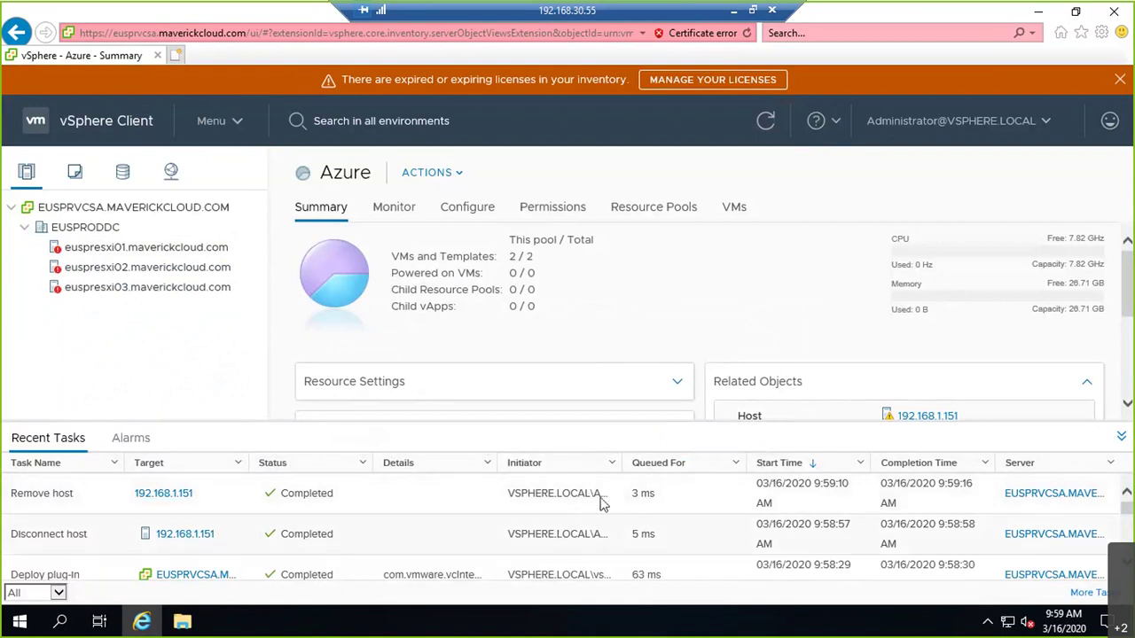
- Widen the Initiator column, close the expired-licenses banner, and show the host Alarms list
drag(623, 462, 682, 462)
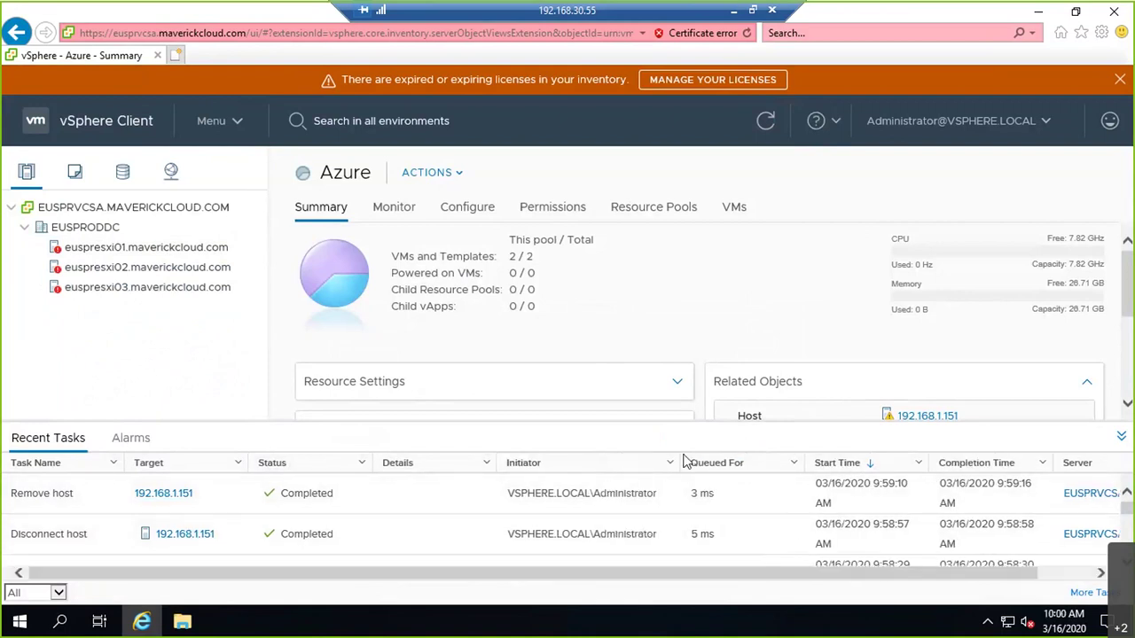
drag(658, 536, 519, 543)
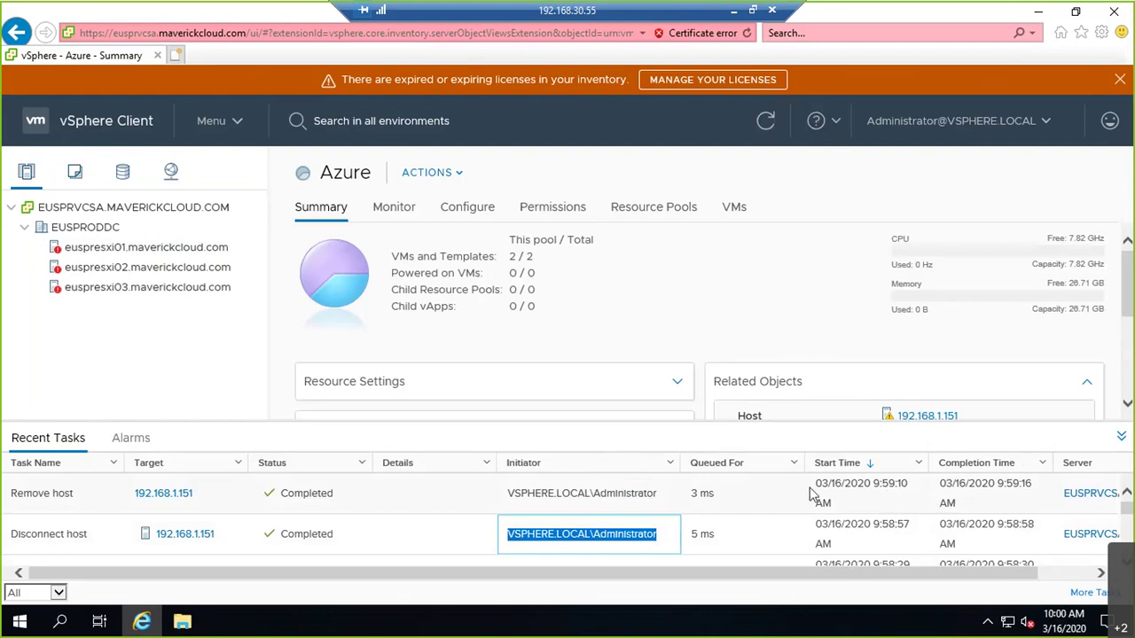
click(1120, 79)
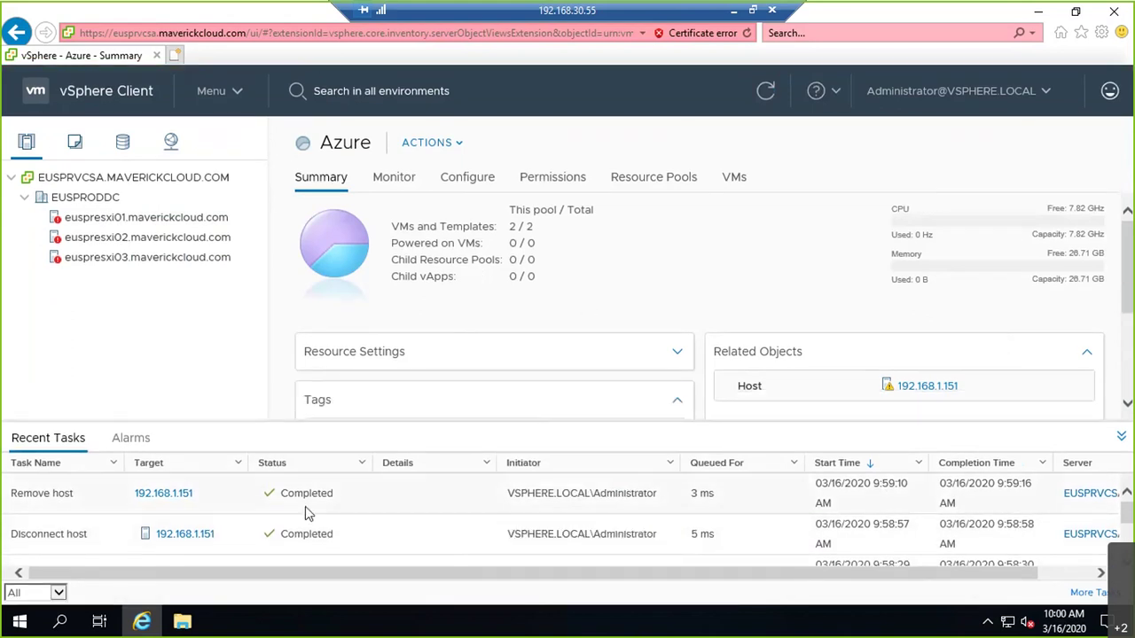
scroll(437, 536, down, 5)
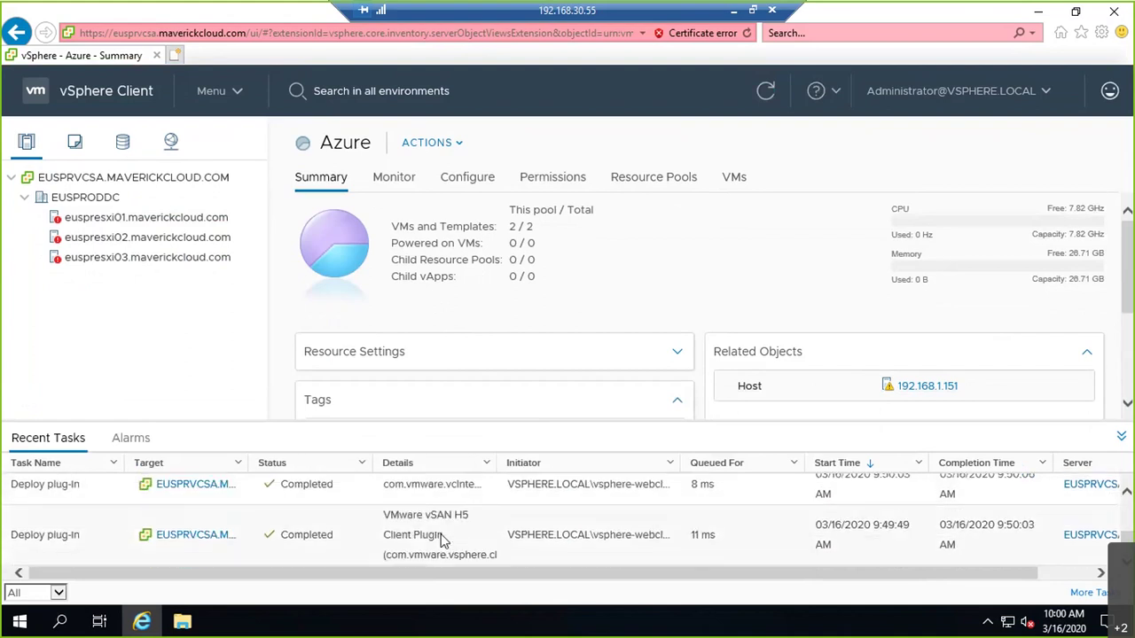
scroll(441, 536, up, 5)
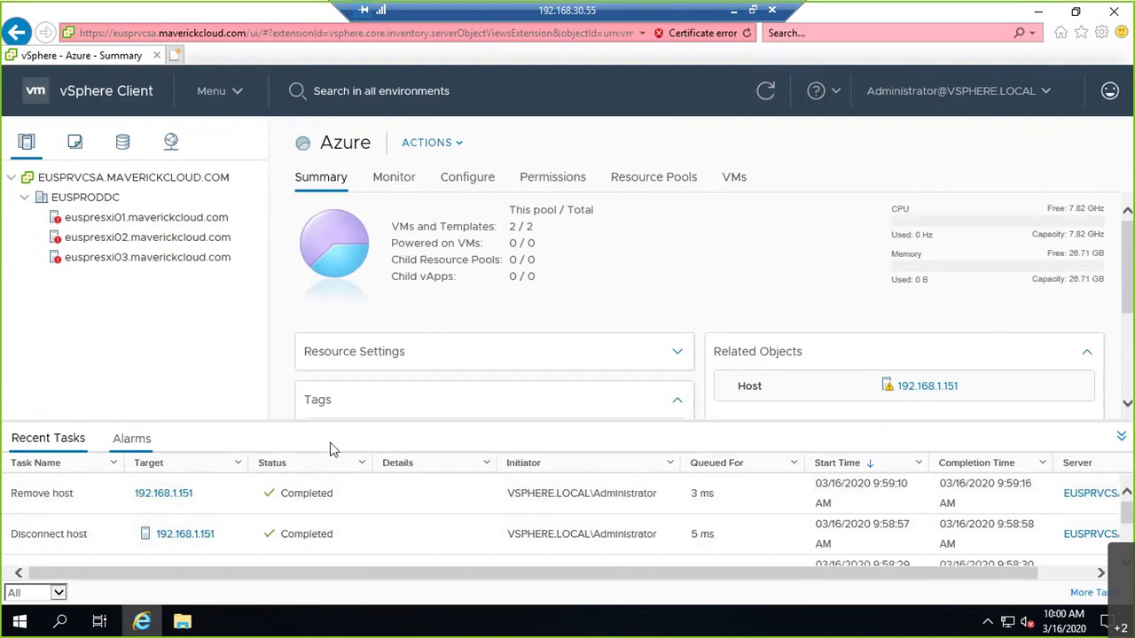
click(131, 437)
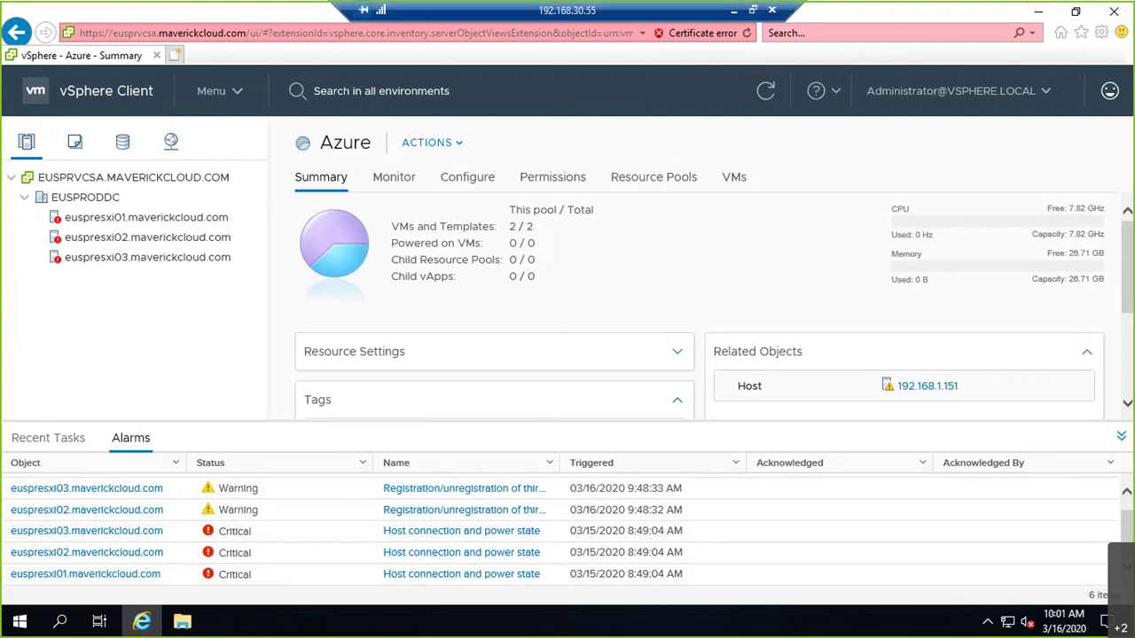
- Glance at the architecture whiteboard on the local desktop, then return to the remote session
click(732, 10)
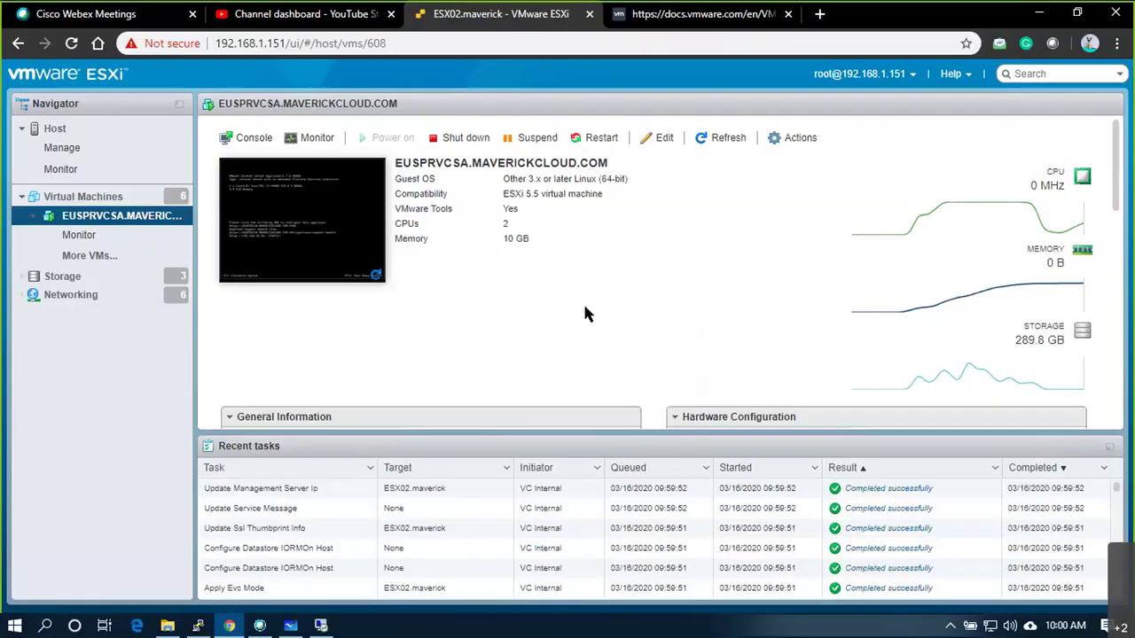
click(291, 625)
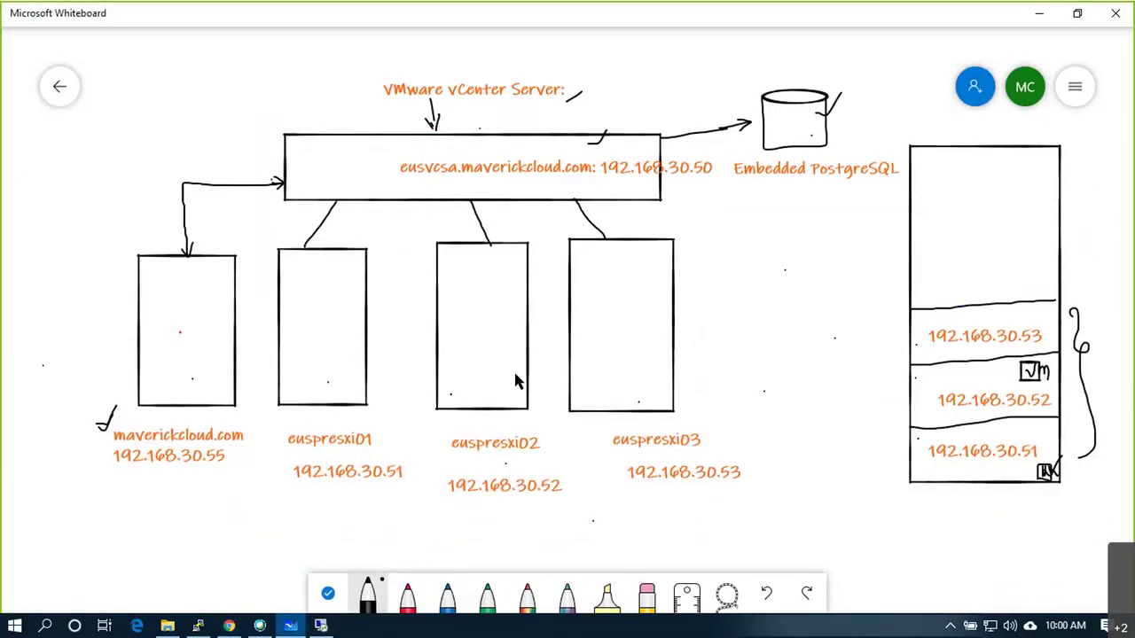
click(291, 625)
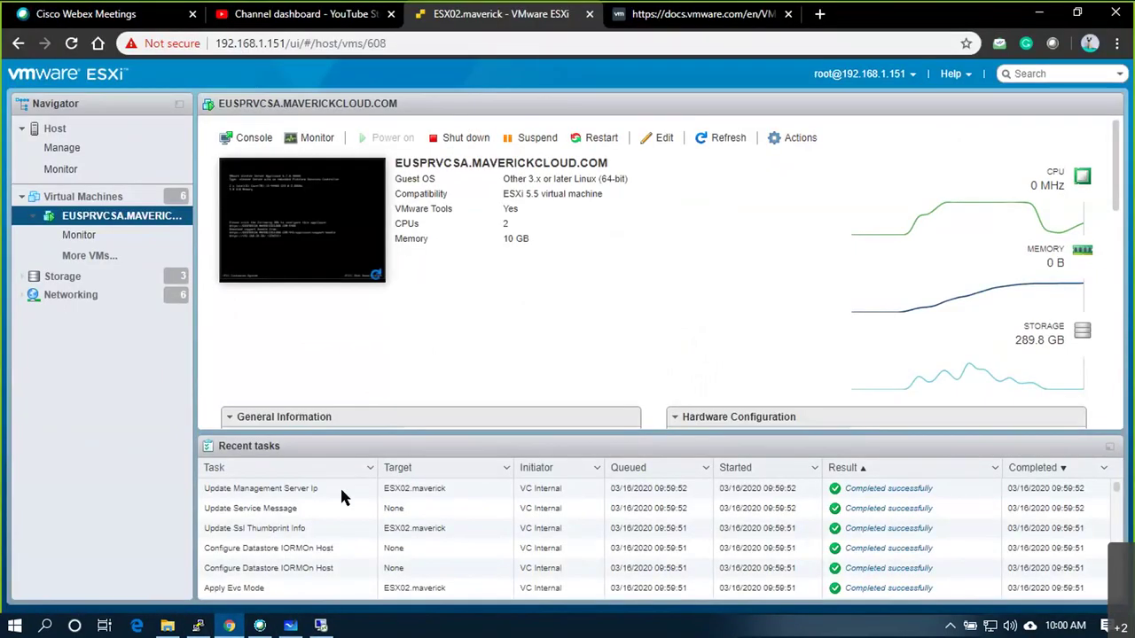
click(321, 625)
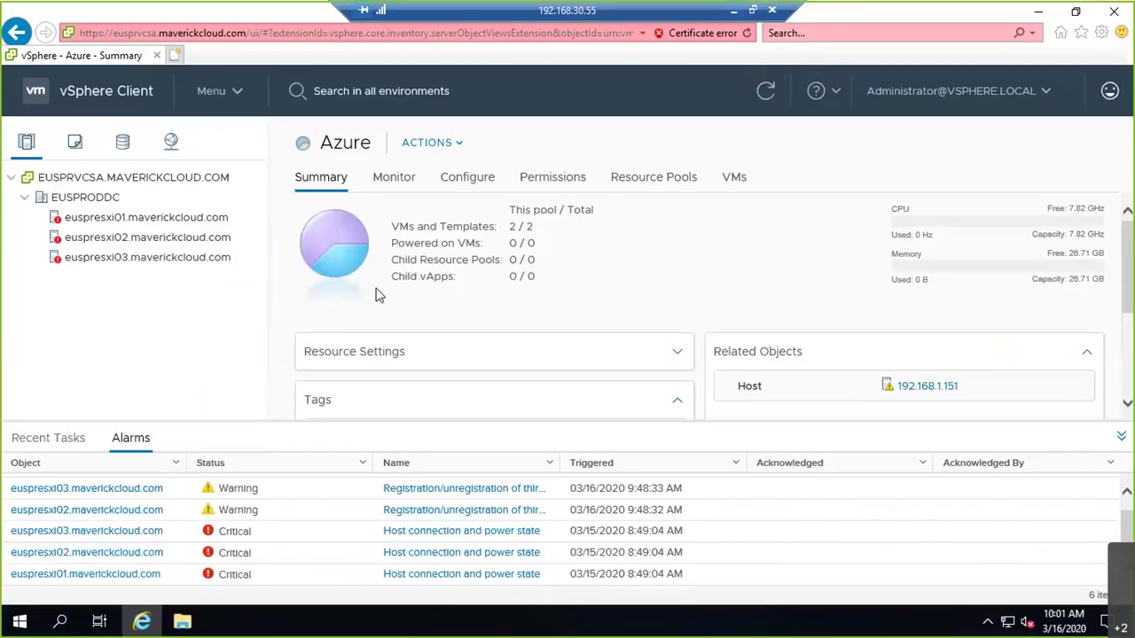
- Switch the inventory from Hosts and Clusters to the Networking view showing VM Network
click(232, 92)
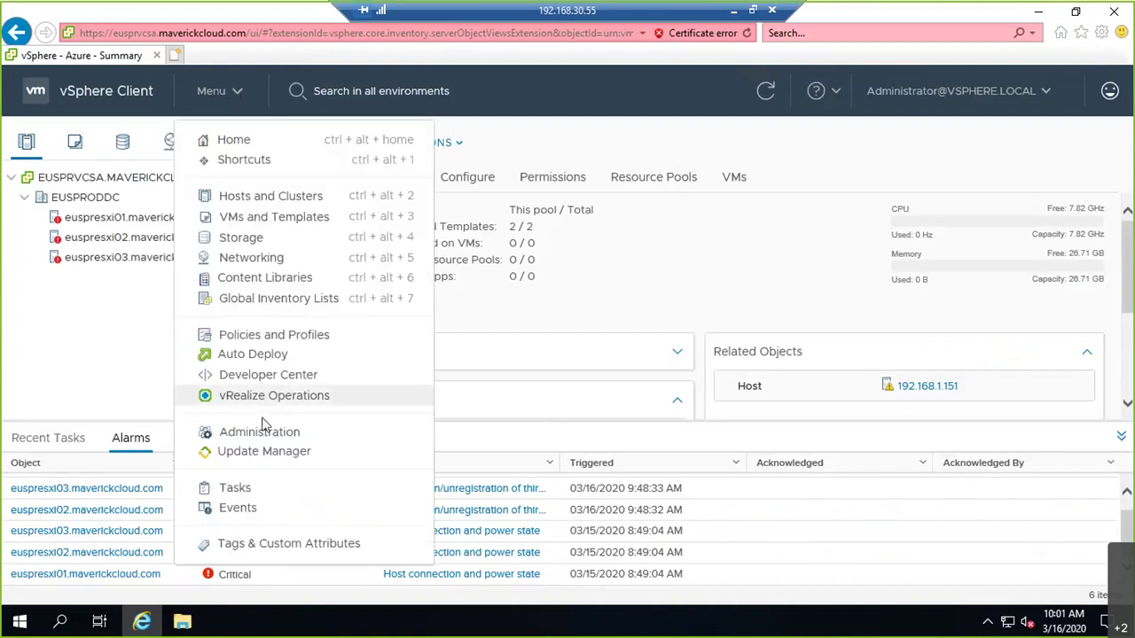
click(272, 198)
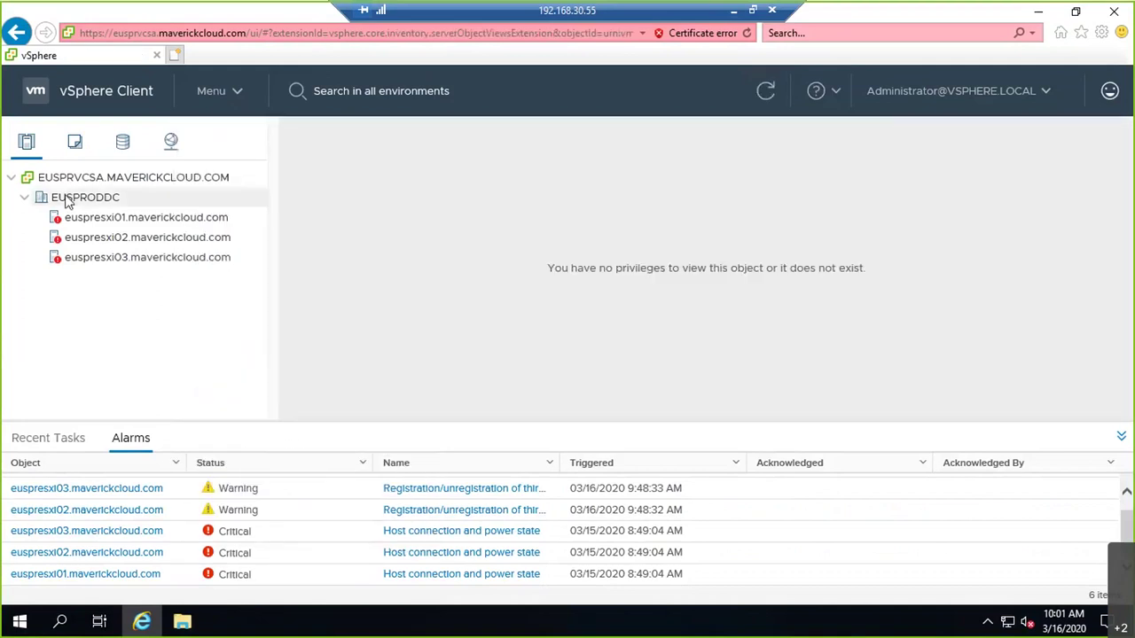
click(75, 140)
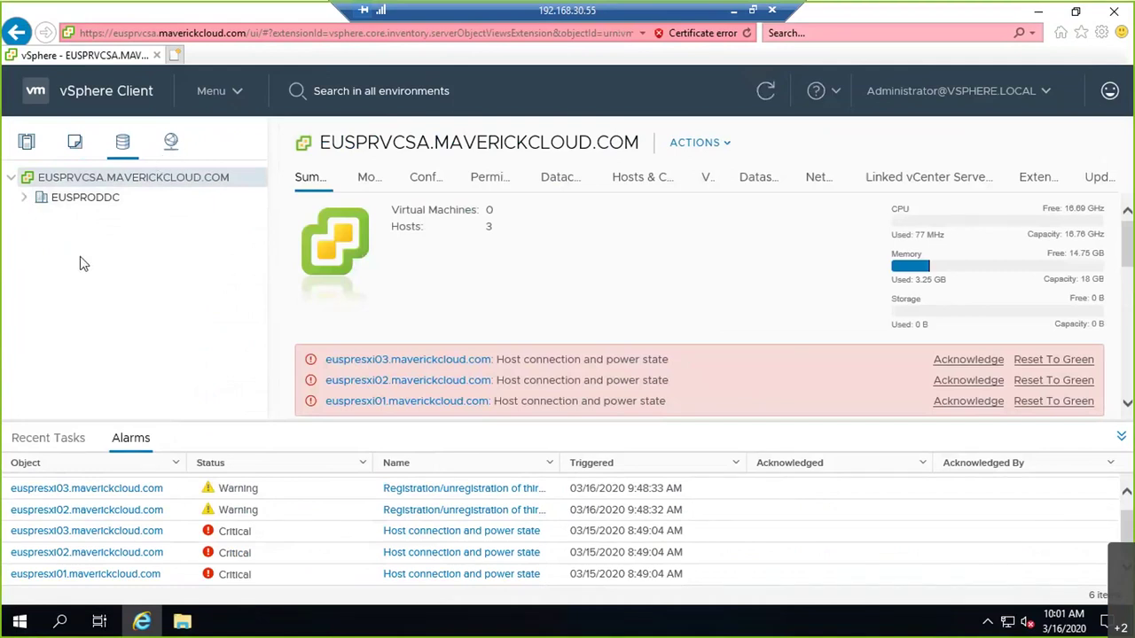
click(23, 197)
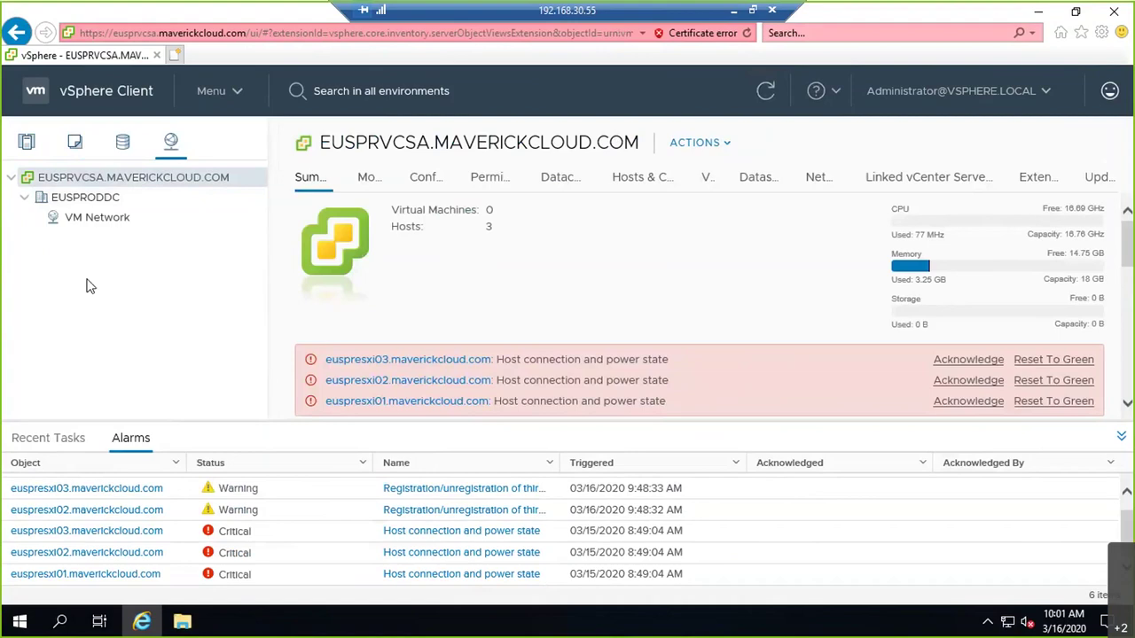
click(734, 13)
click(330, 623)
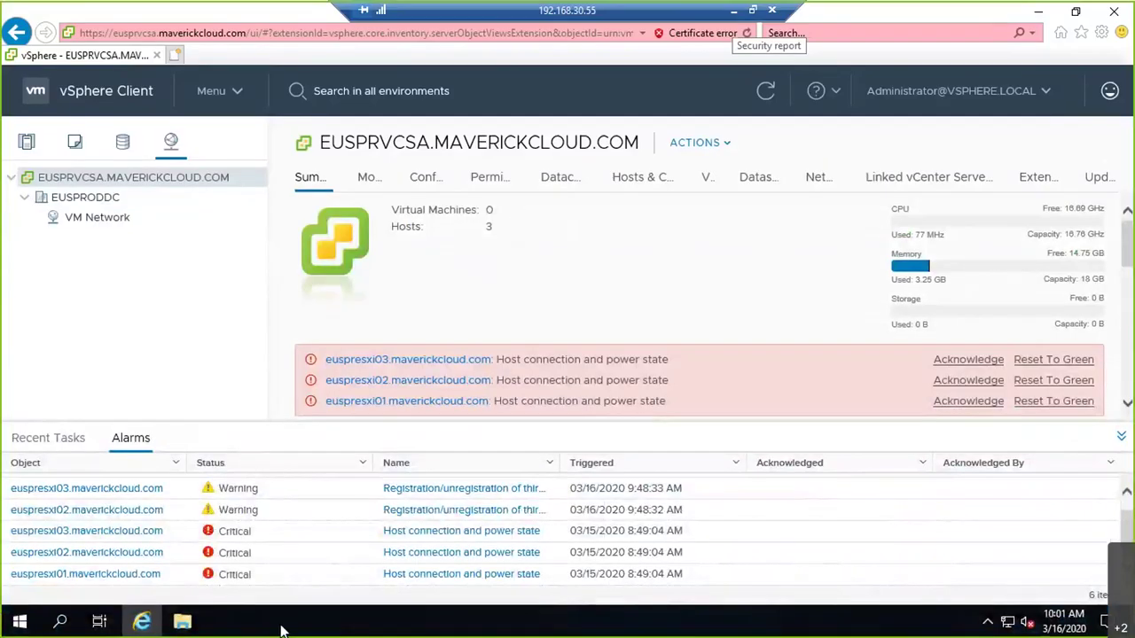
- Draw three small stacked legend boxes at the top left of the whiteboard
click(734, 10)
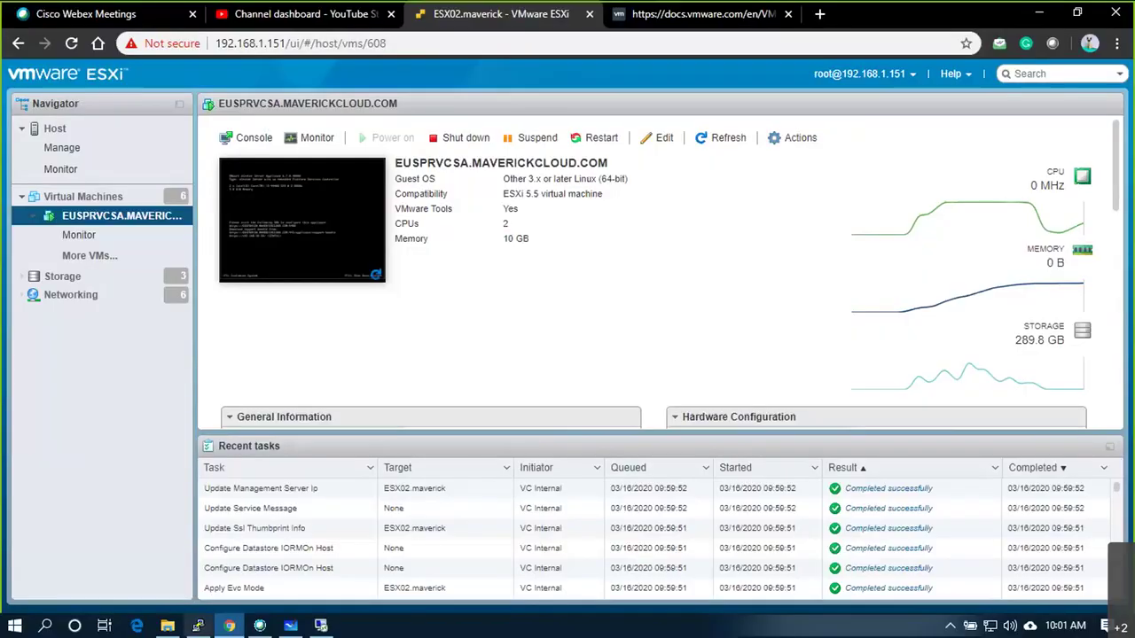
click(290, 626)
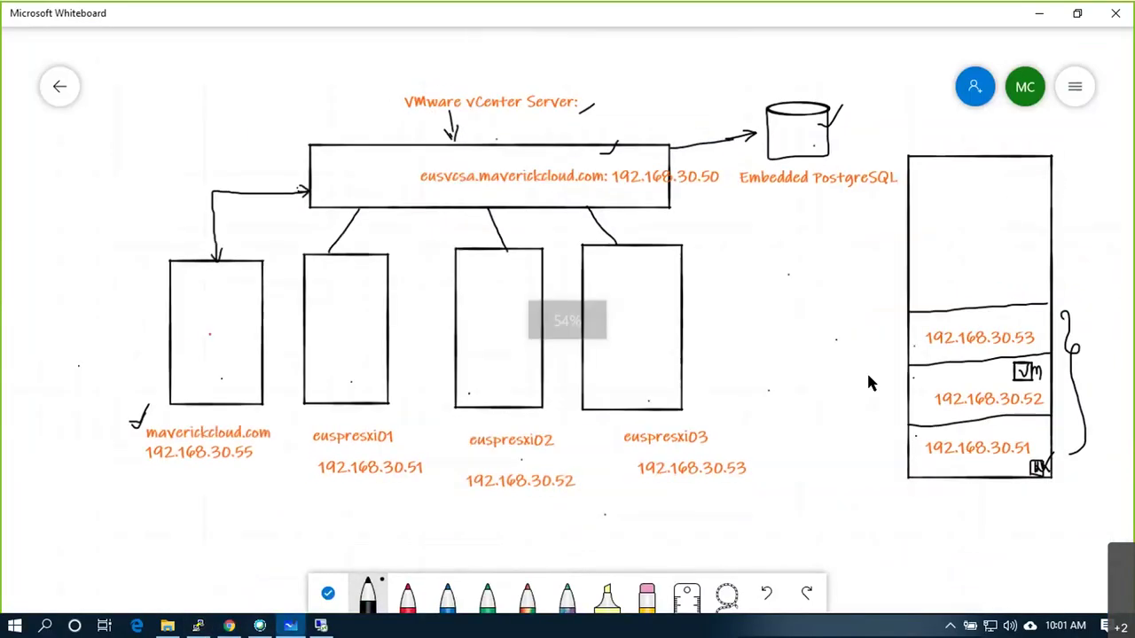
scroll(869, 383, down, 2)
mouse_move(81, 165)
mouse_down()
mouse_move(102, 188)
mouse_move(131, 188)
mouse_up()
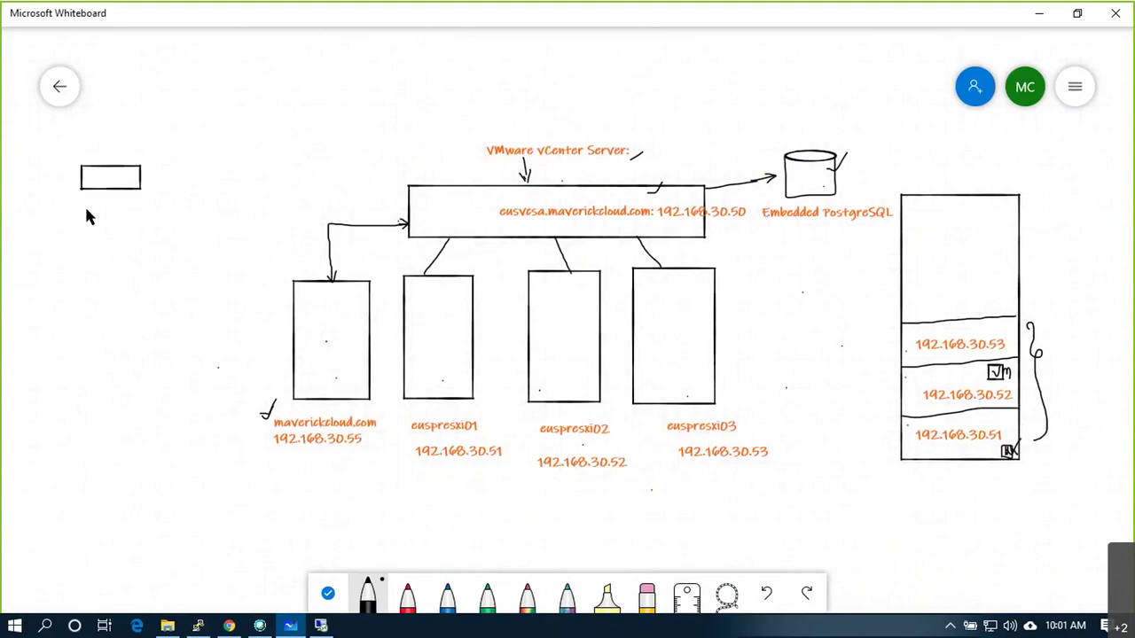
mouse_move(139, 231)
mouse_down()
mouse_move(121, 201)
mouse_move(81, 204)
mouse_up()
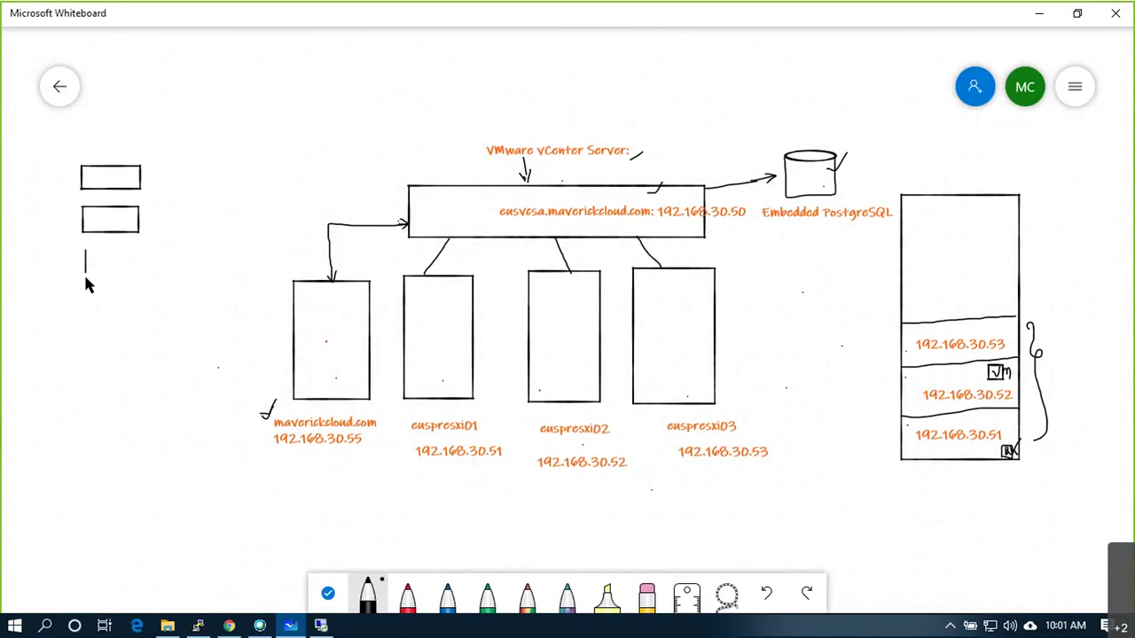
drag(142, 255, 92, 250)
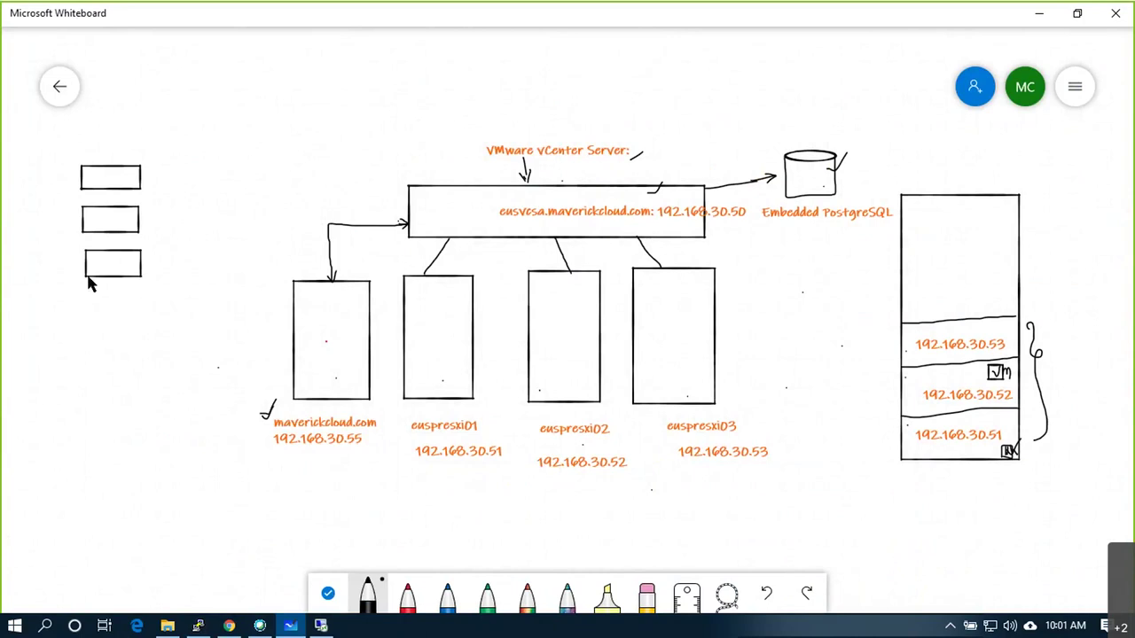
- Add the text label 'Server (Physical)ESXI) or Virtual (VM)' beside the top box
right_click(150, 180)
click(171, 133)
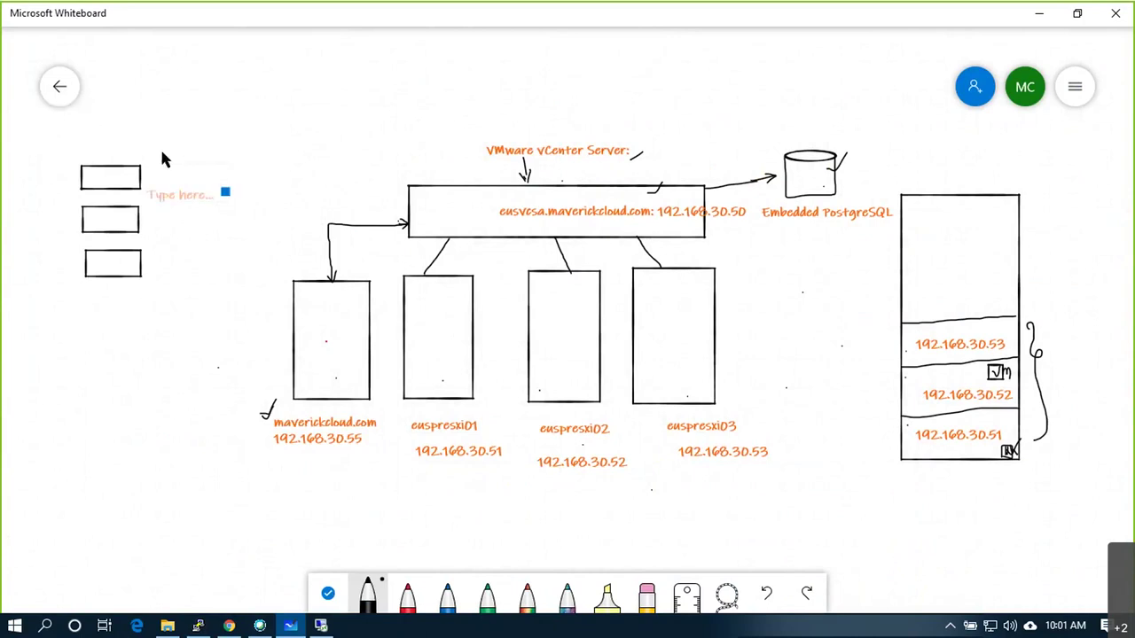
text(Serve)
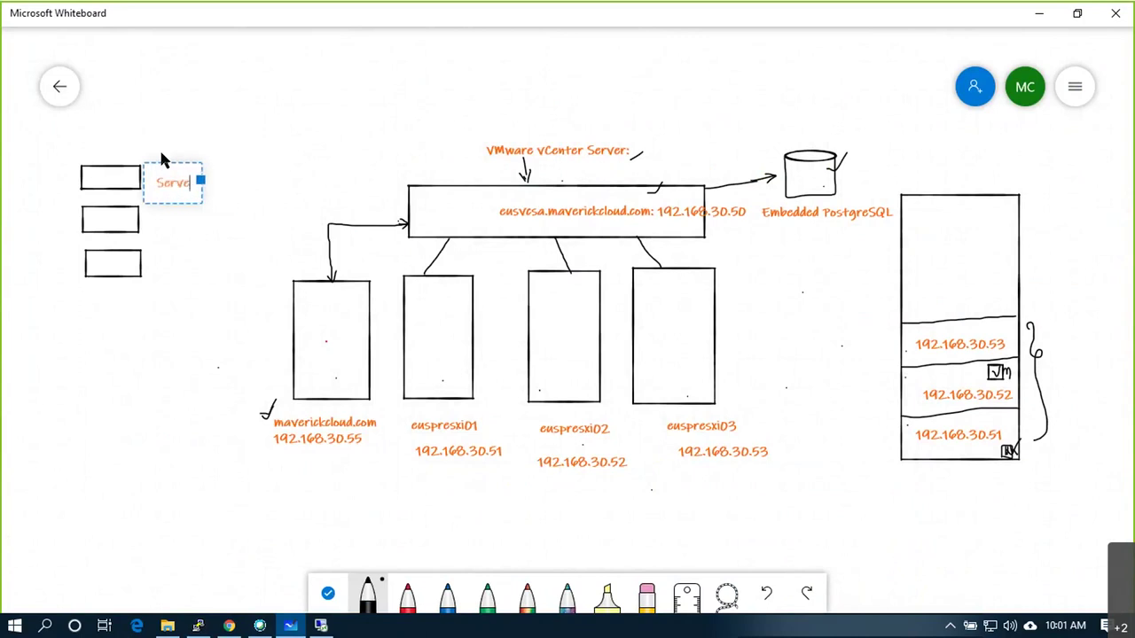
text(r (P)
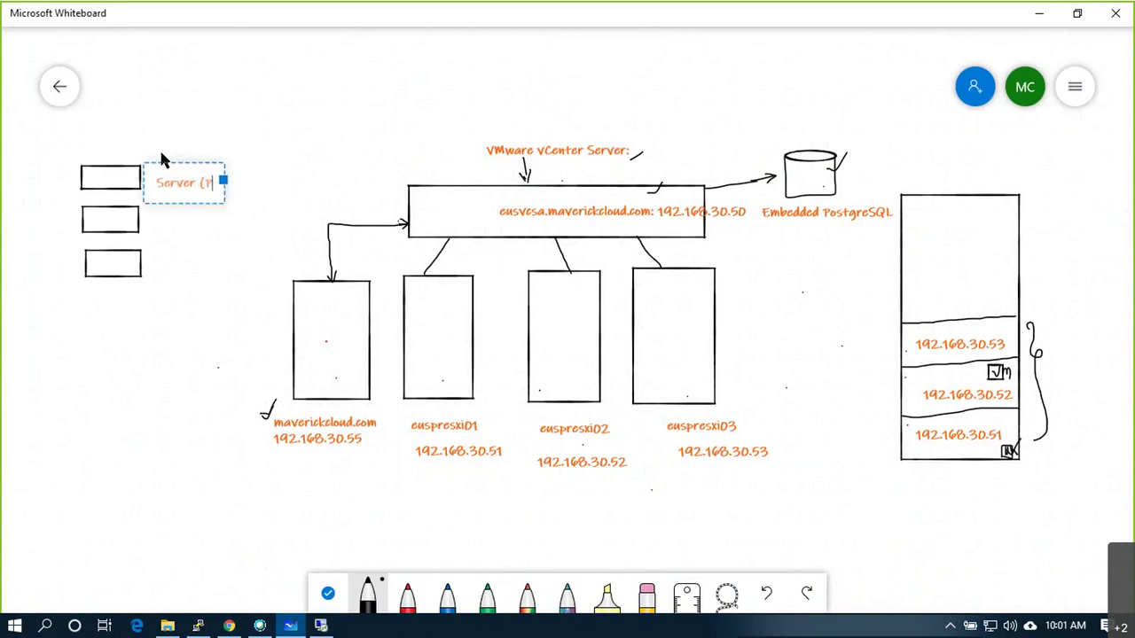
text(hysical)
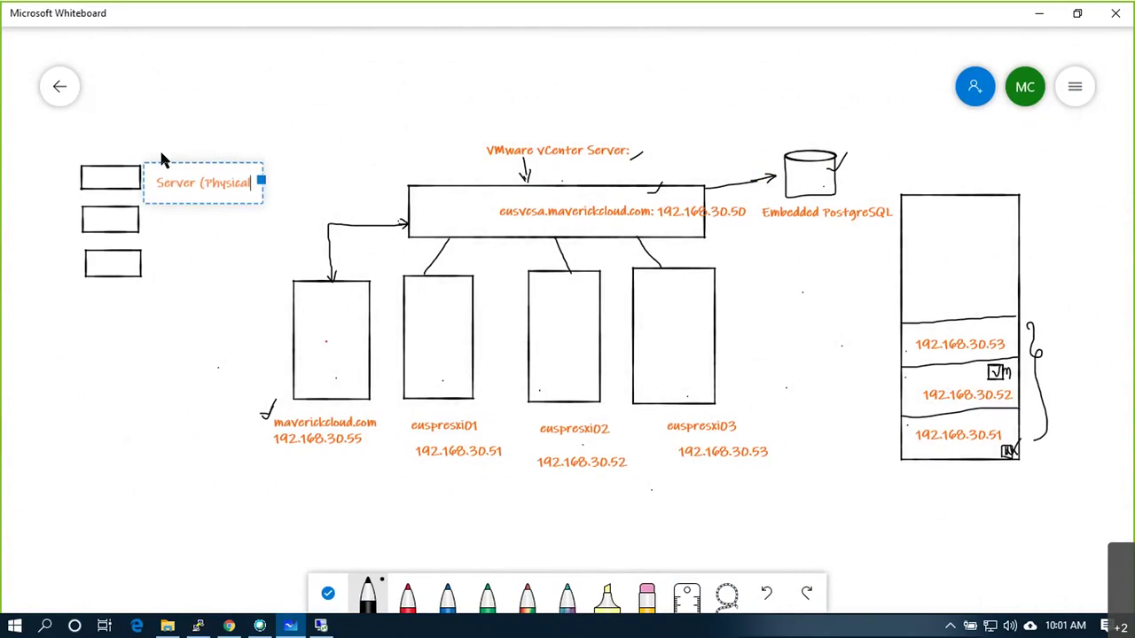
text()ESXI) o)
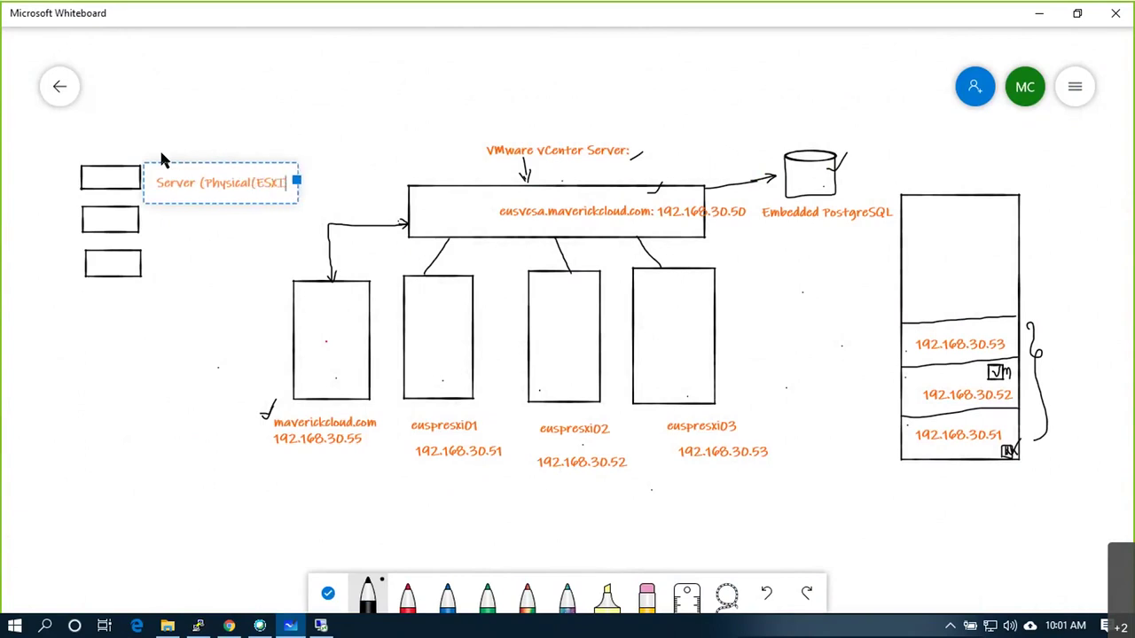
text(r Vi)
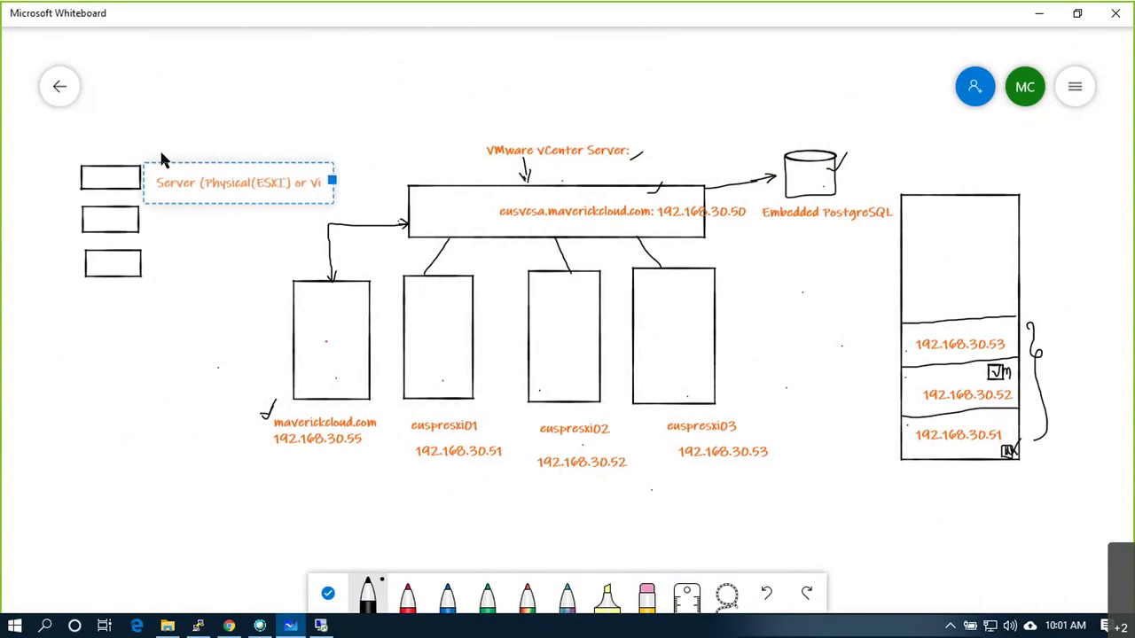
text(rtual (VM)
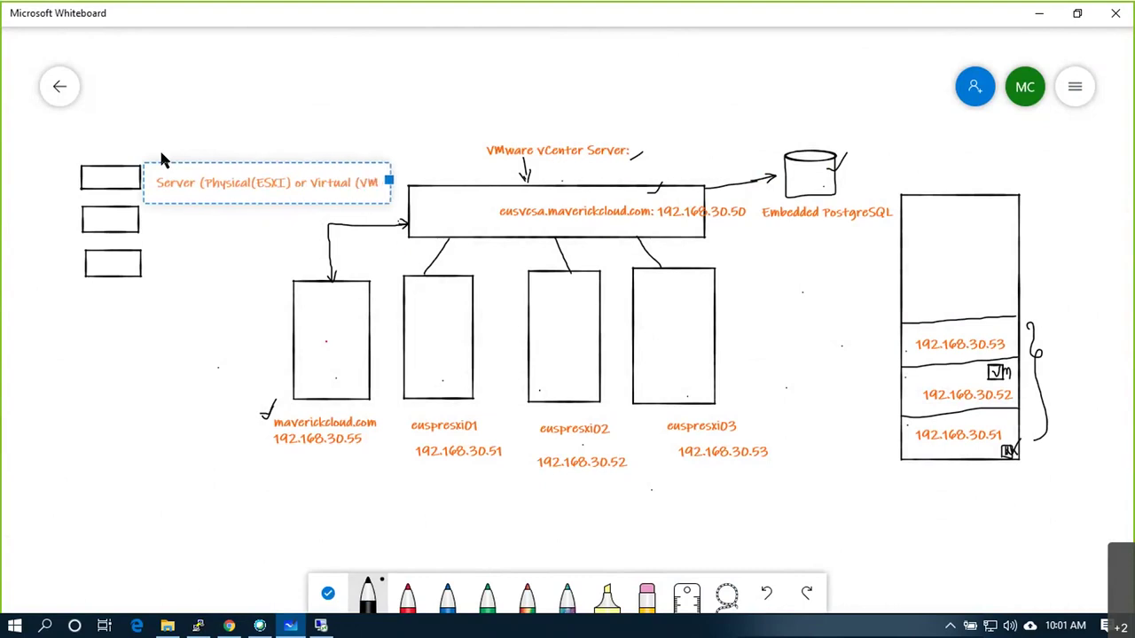
text())
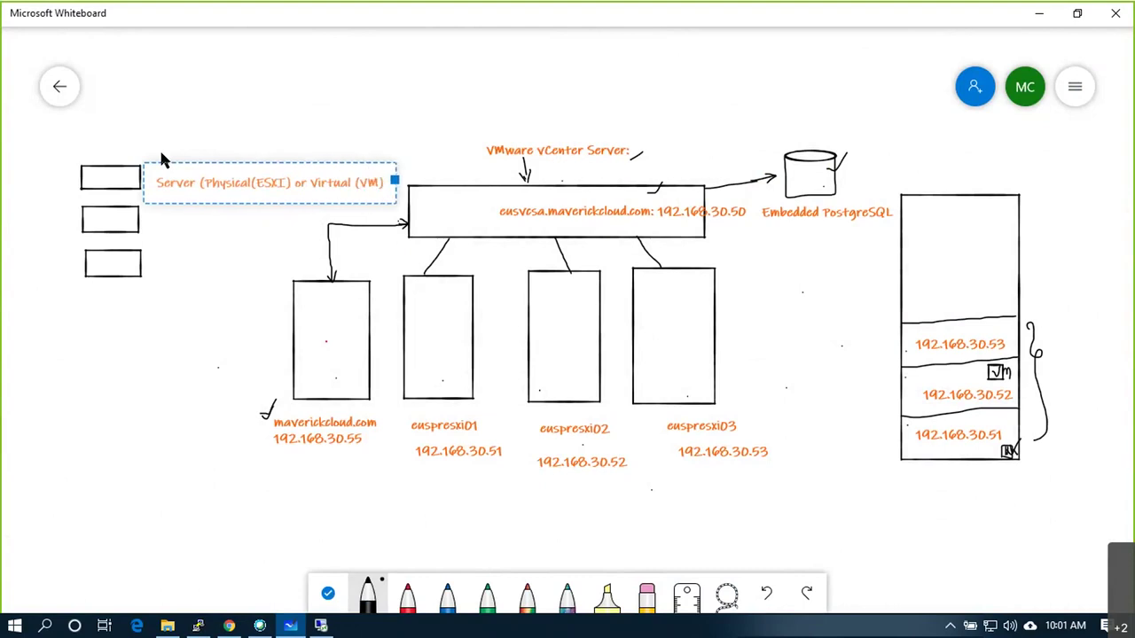